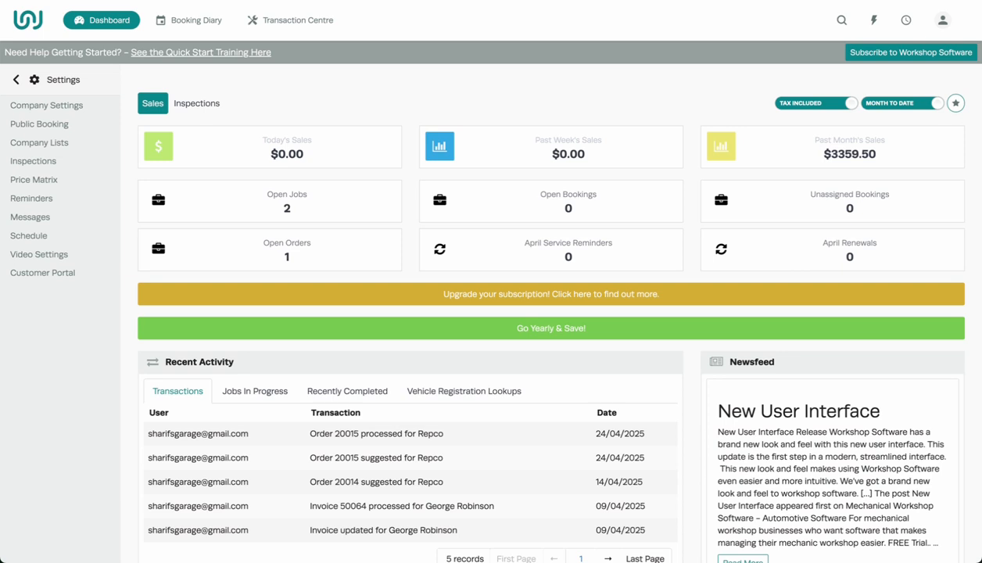
In the inspection settings, turn on hiding of the estimated product cost and the estimated product price.
click(17, 77)
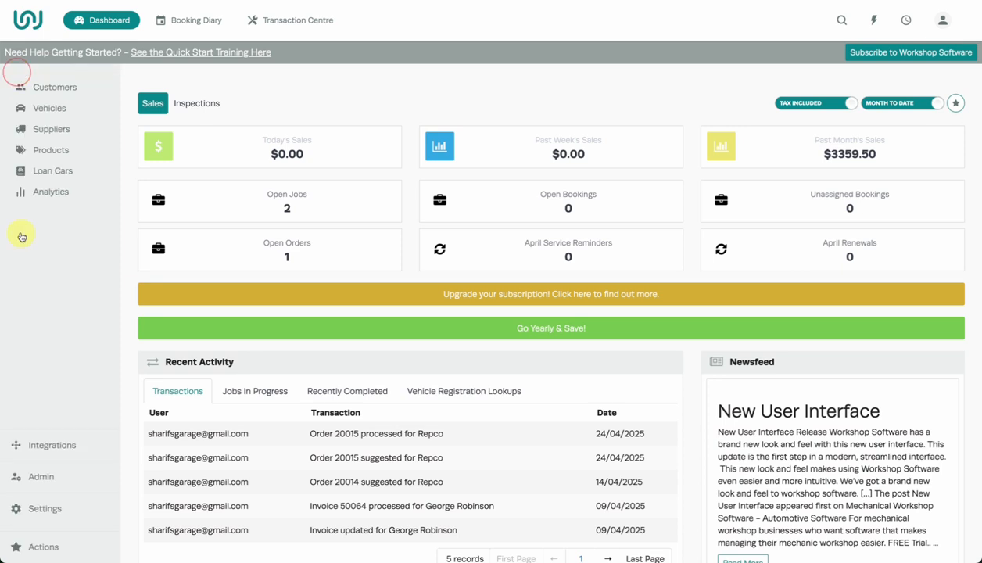
click(56, 516)
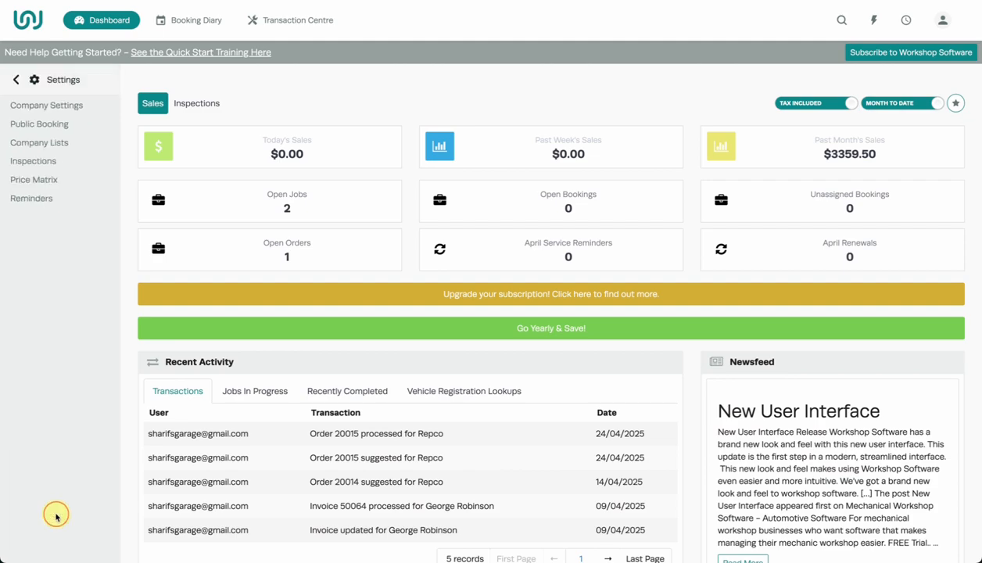
click(57, 161)
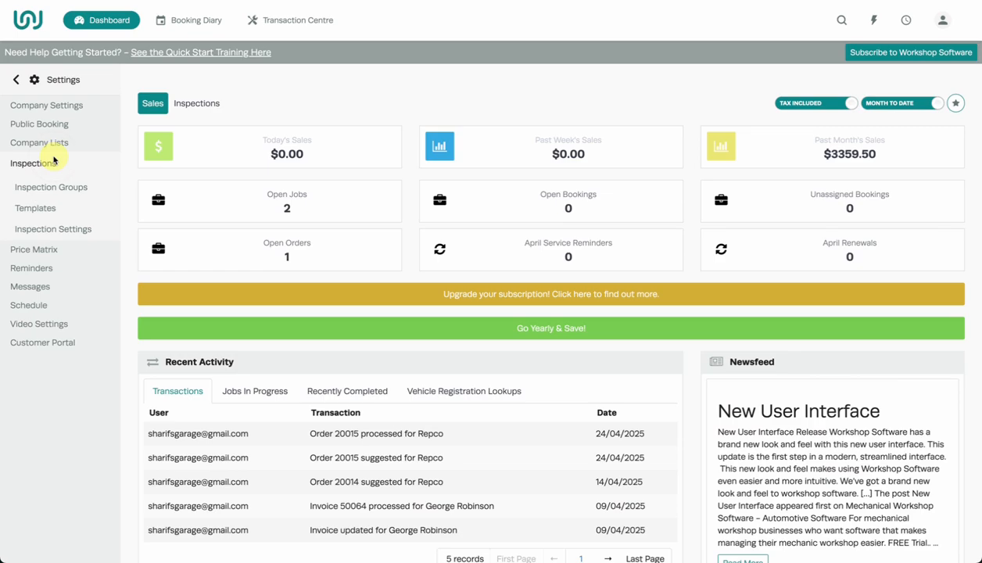
click(48, 230)
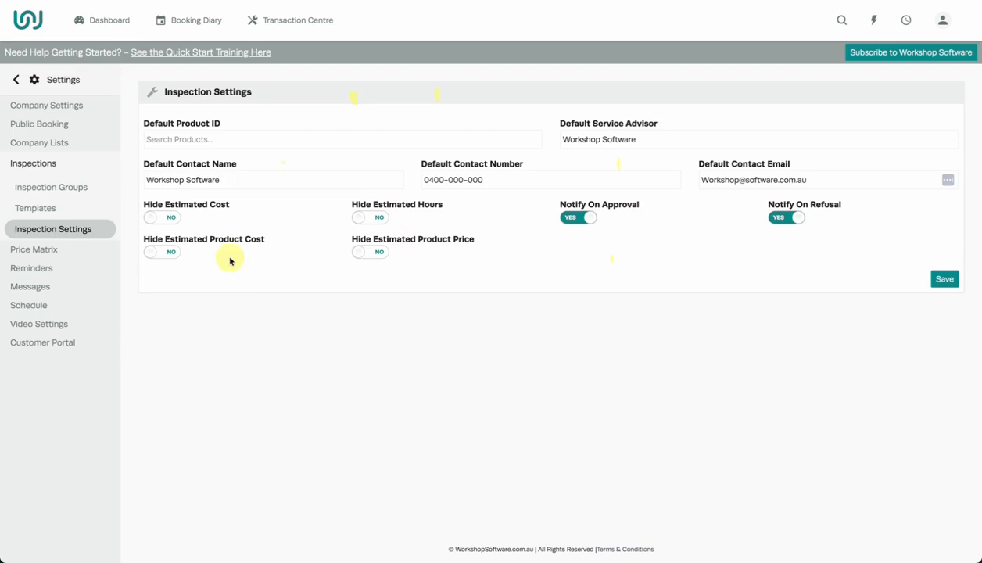
click(164, 252)
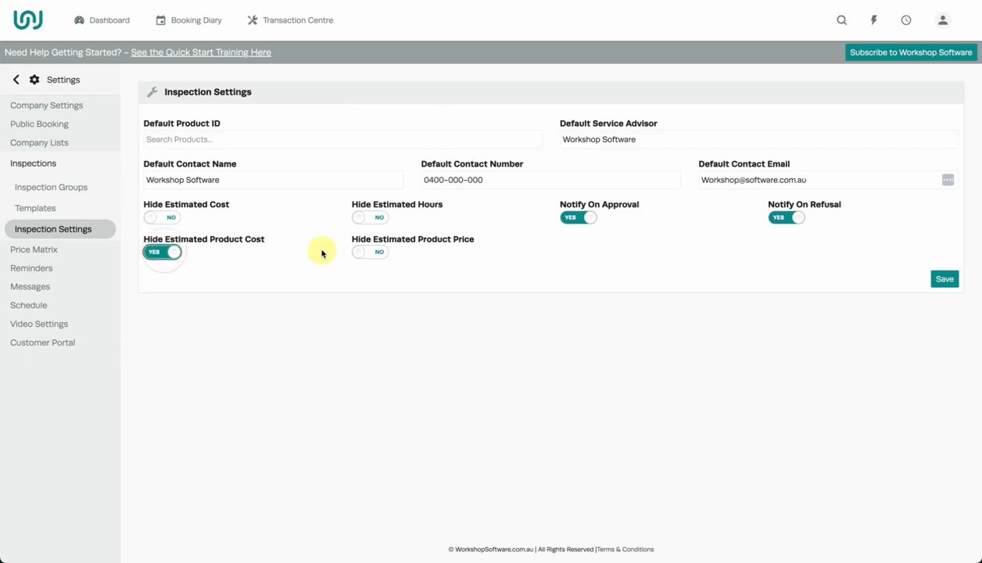
click(357, 253)
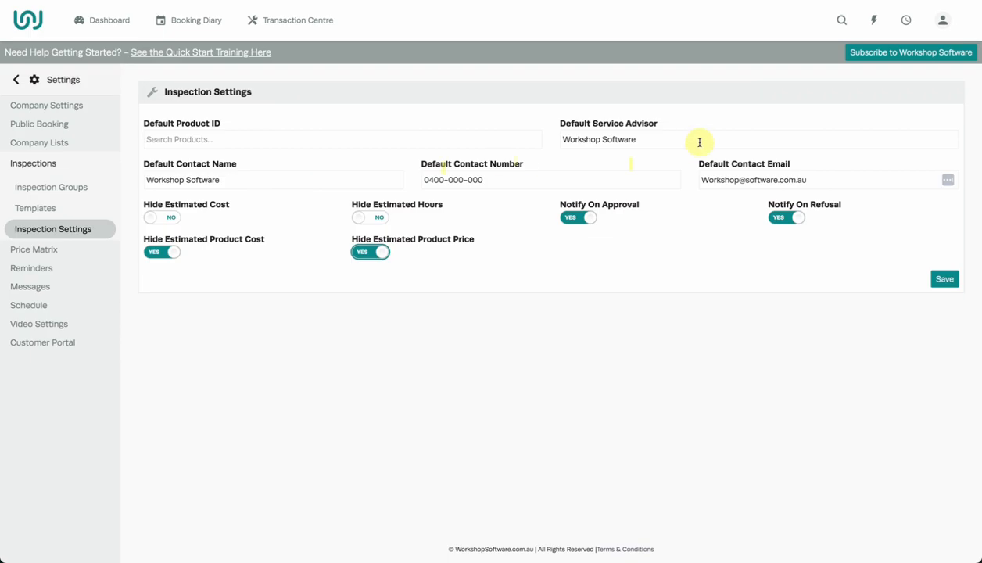
Choose Workshop Software as the default service advisor and save the inspection settings.
triple_click(669, 138)
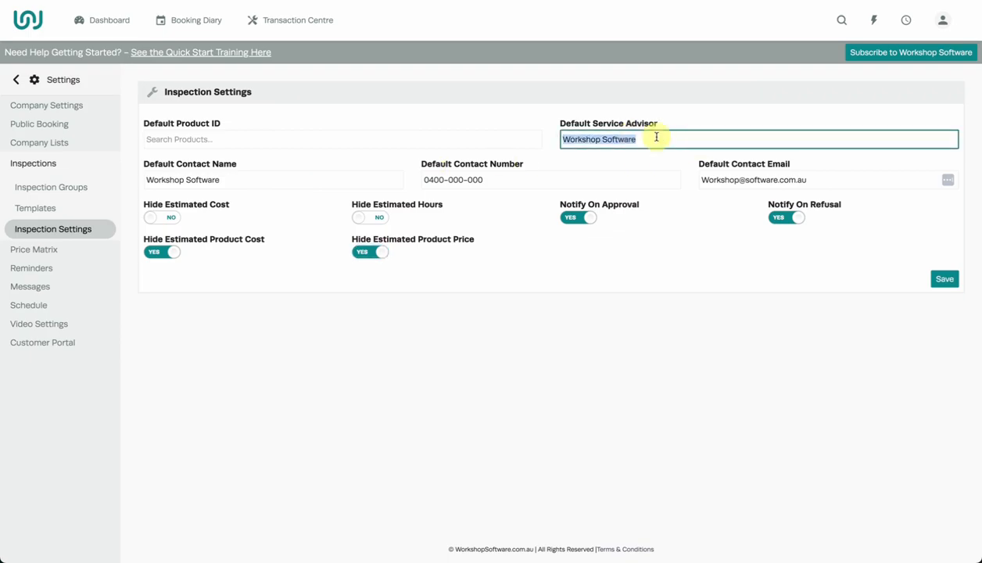
click(655, 138)
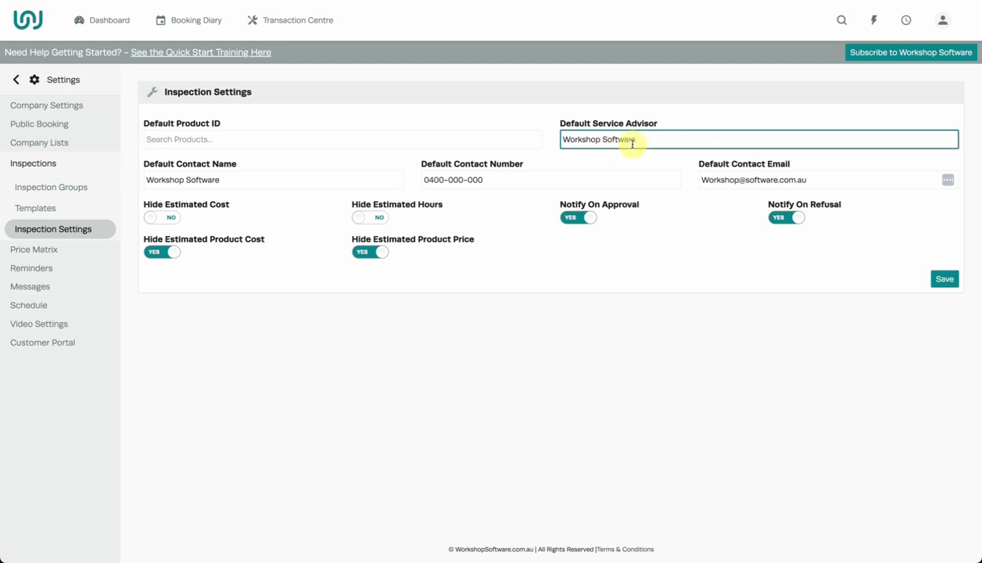
key(BackSpace)
text(e)
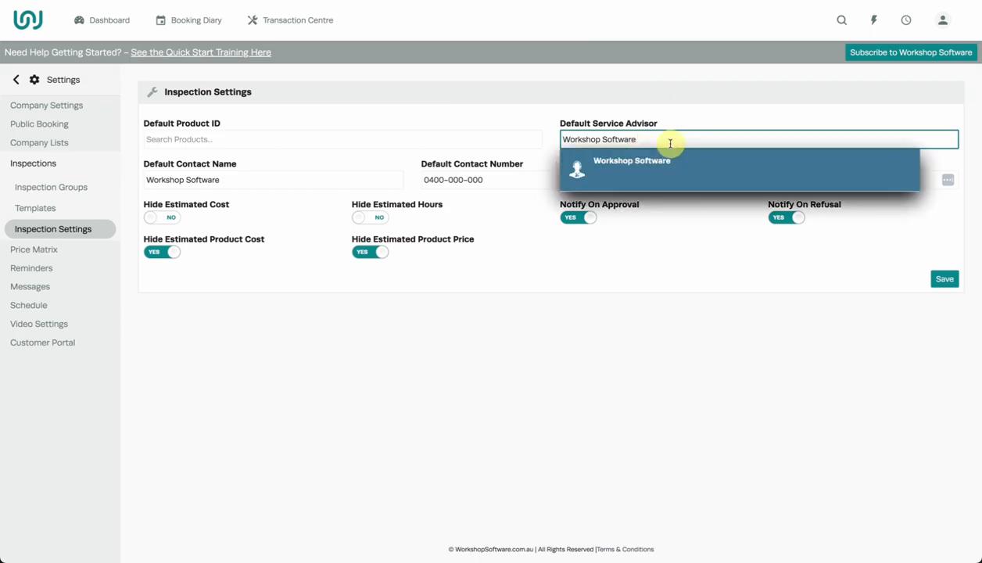
click(619, 160)
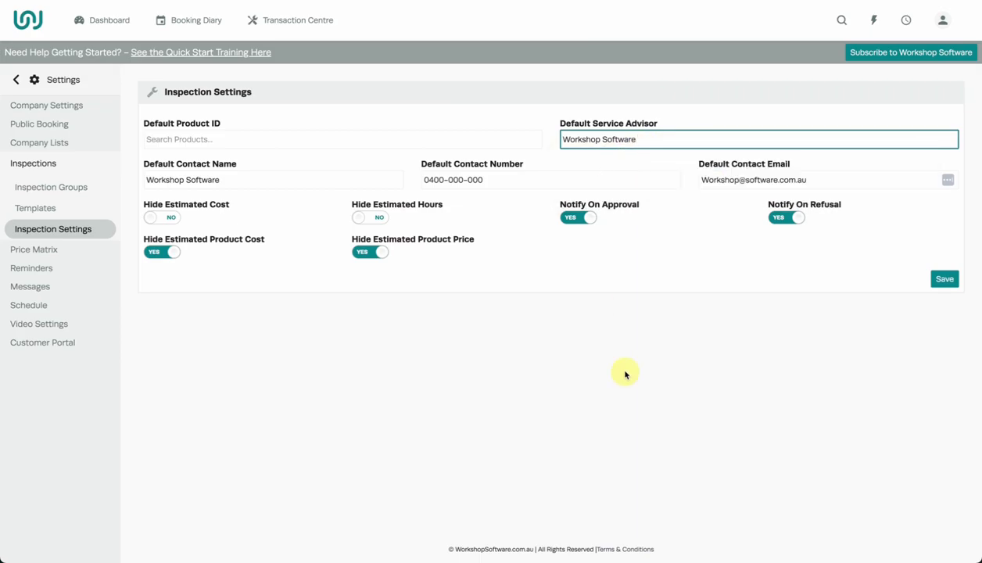
click(938, 277)
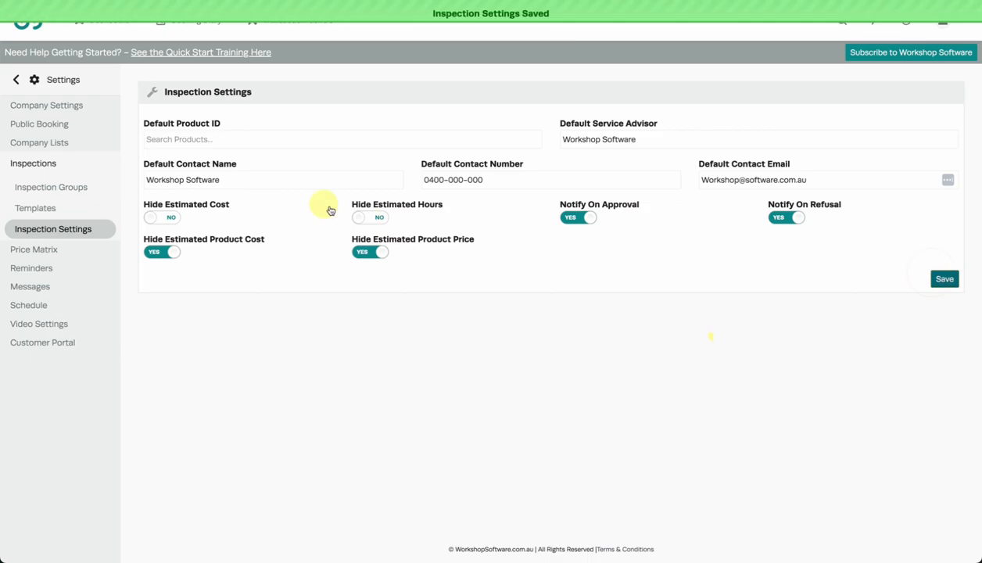
Open the service advisors list in the admin area and view the details of both existing advisors.
click(15, 79)
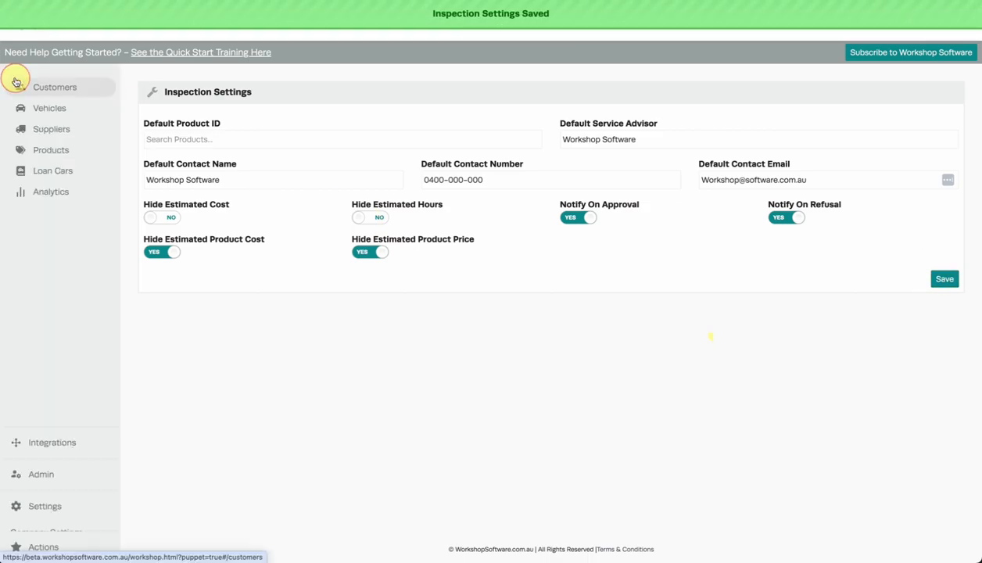
click(49, 483)
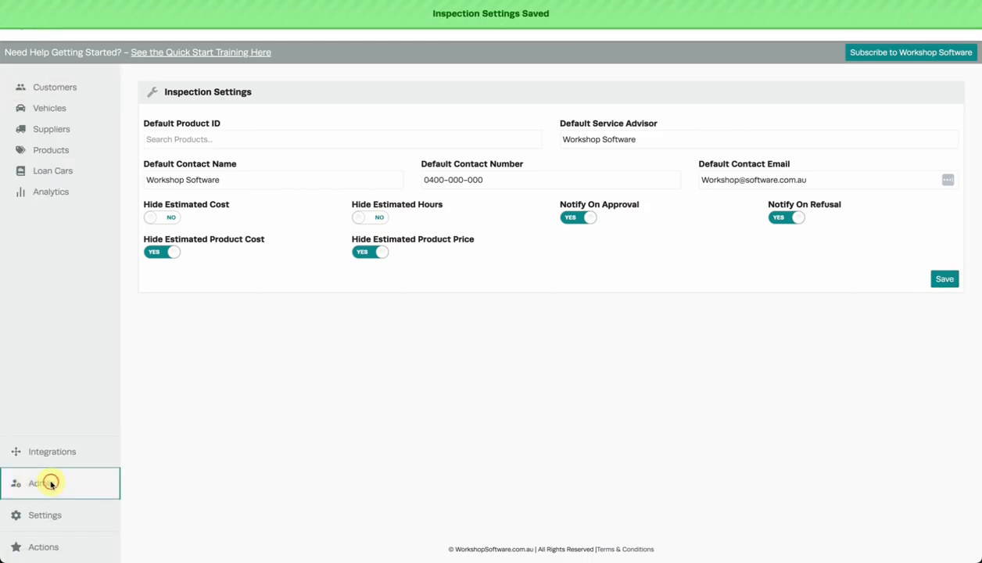
click(58, 129)
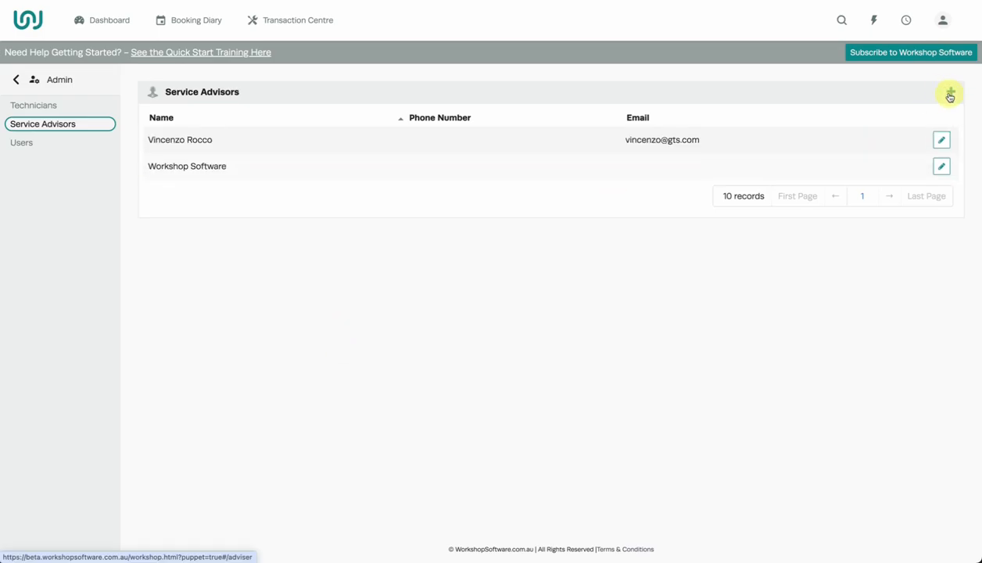
click(943, 142)
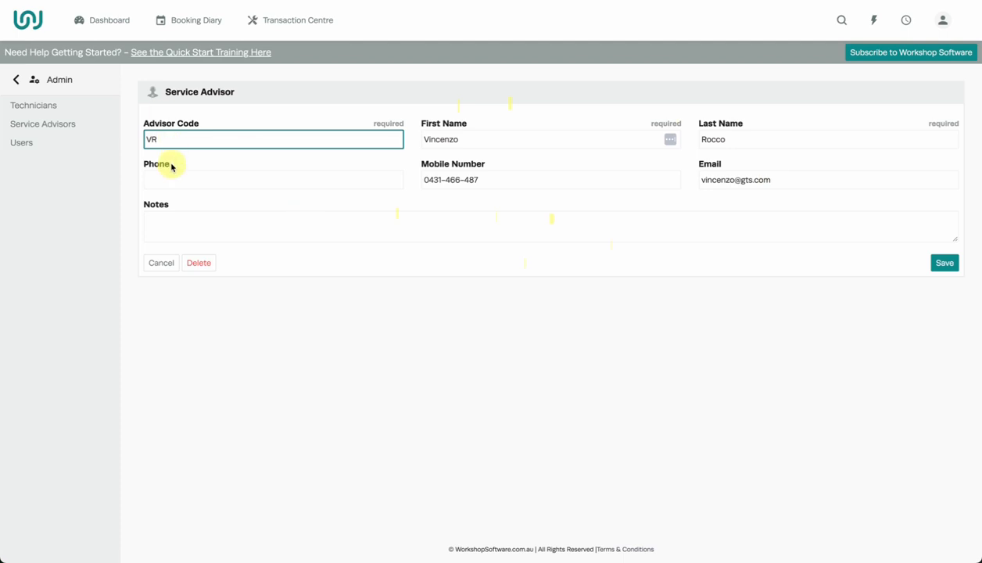
click(160, 264)
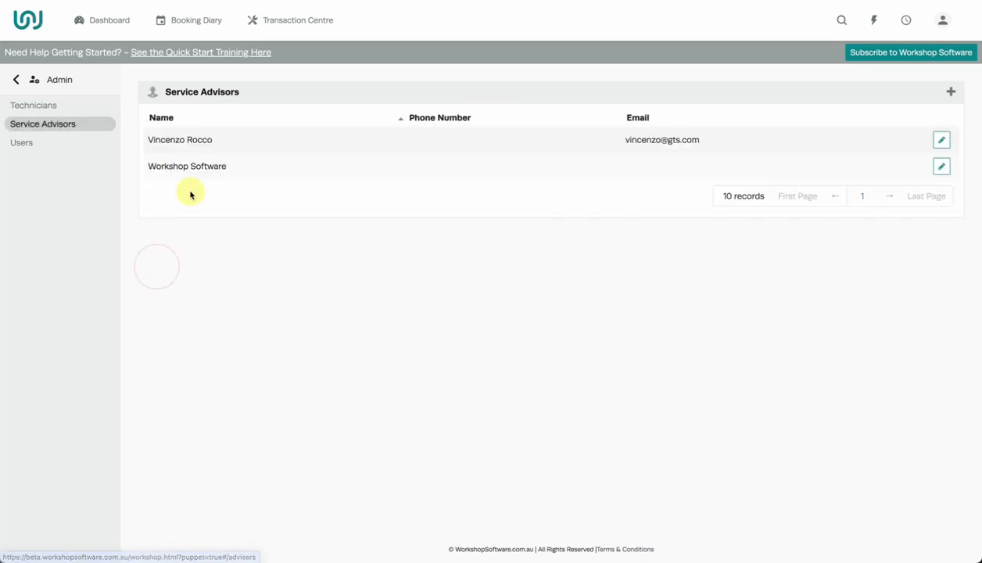
click(230, 166)
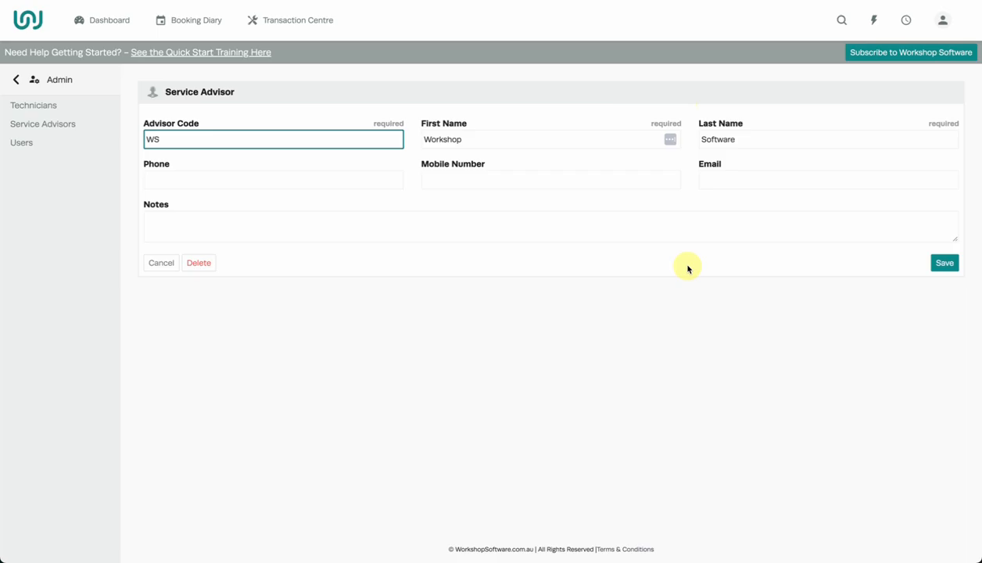
Return to the inspection settings page to review its default contact and visibility options.
click(16, 79)
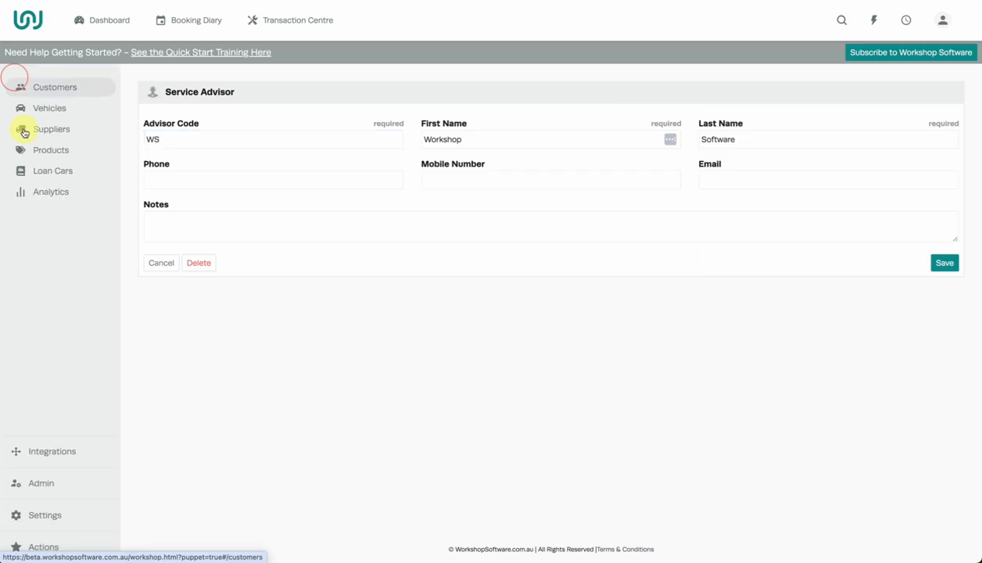
click(47, 515)
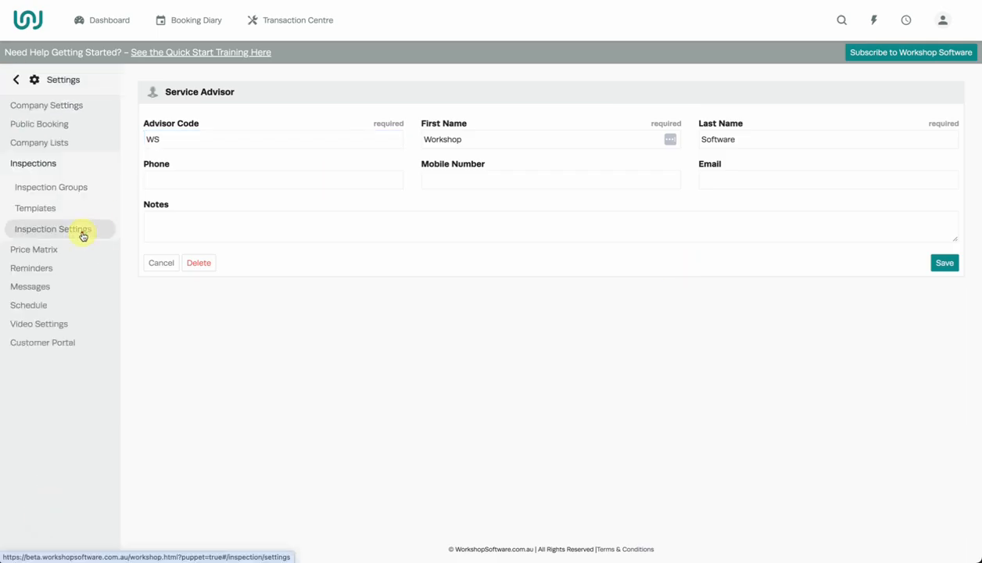
click(83, 234)
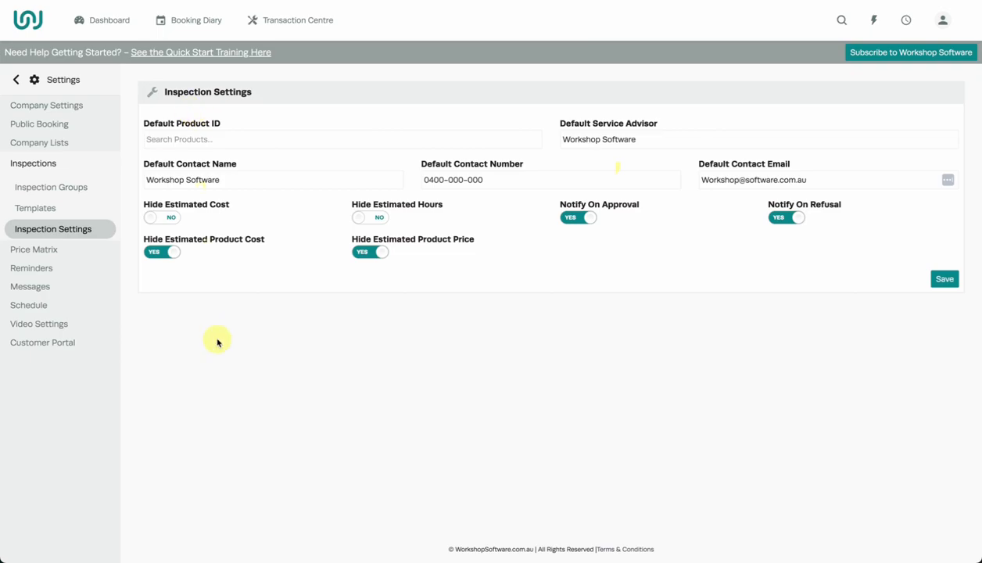
View the inspection groups list and the blank form for a new group, leaving without saving one.
click(86, 187)
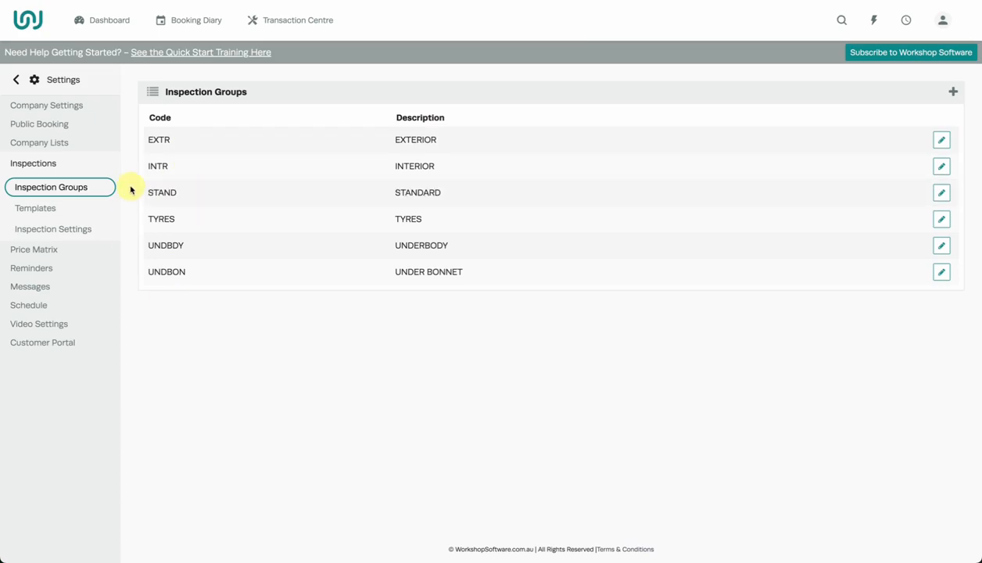
click(952, 93)
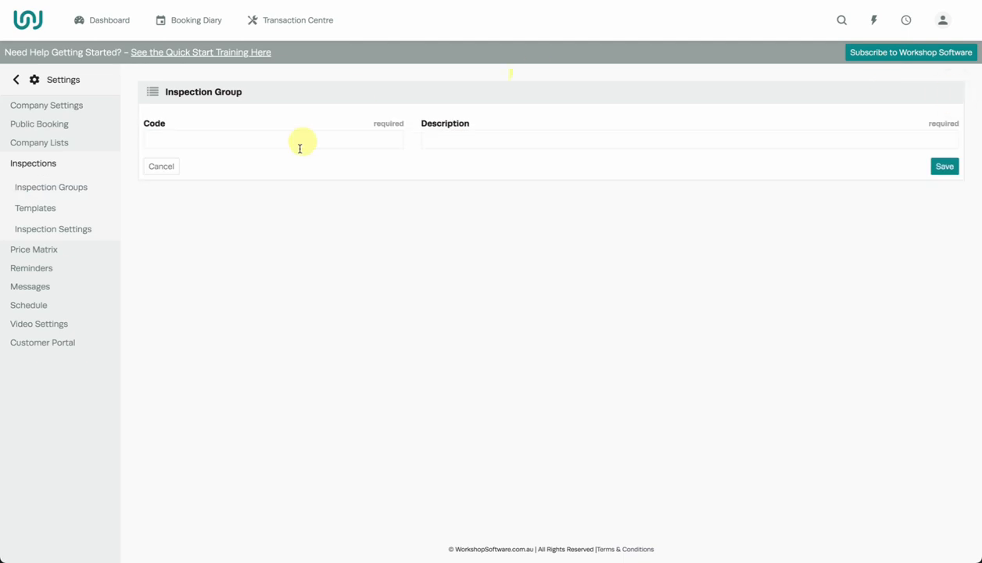
click(171, 169)
Start a new inspection template named "Service B Checklist" with the description "Service B 30 point checklist".
click(56, 213)
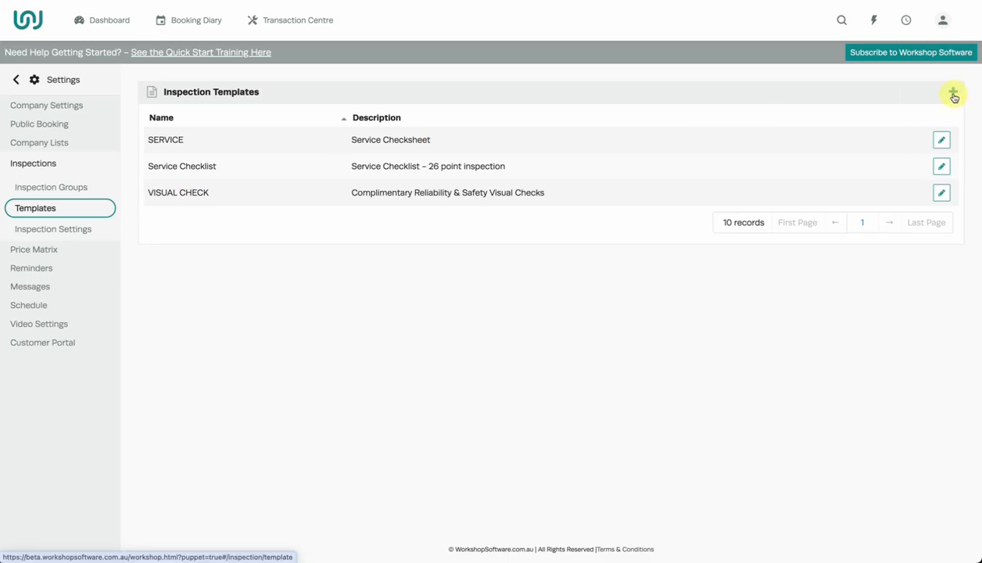
click(953, 94)
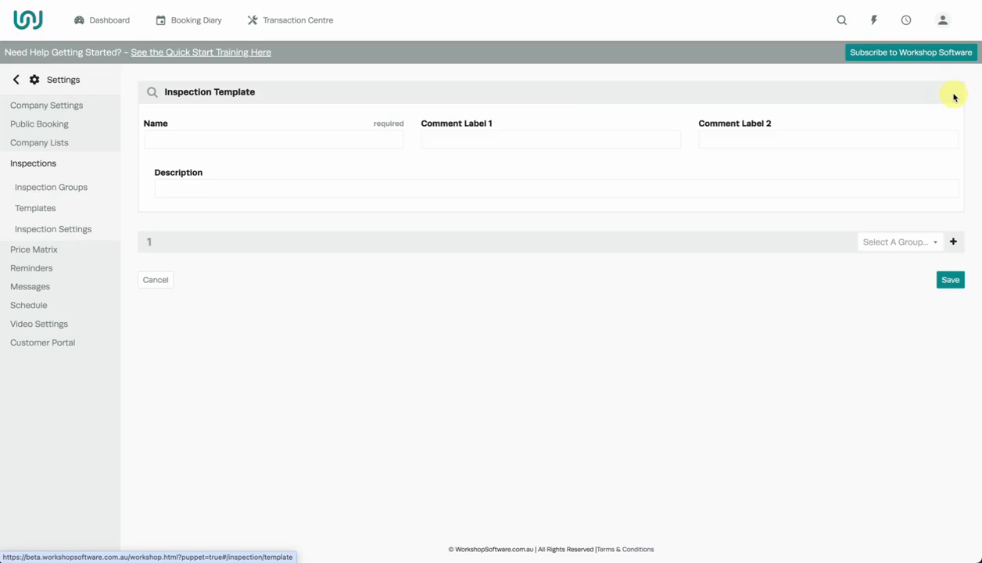
click(344, 137)
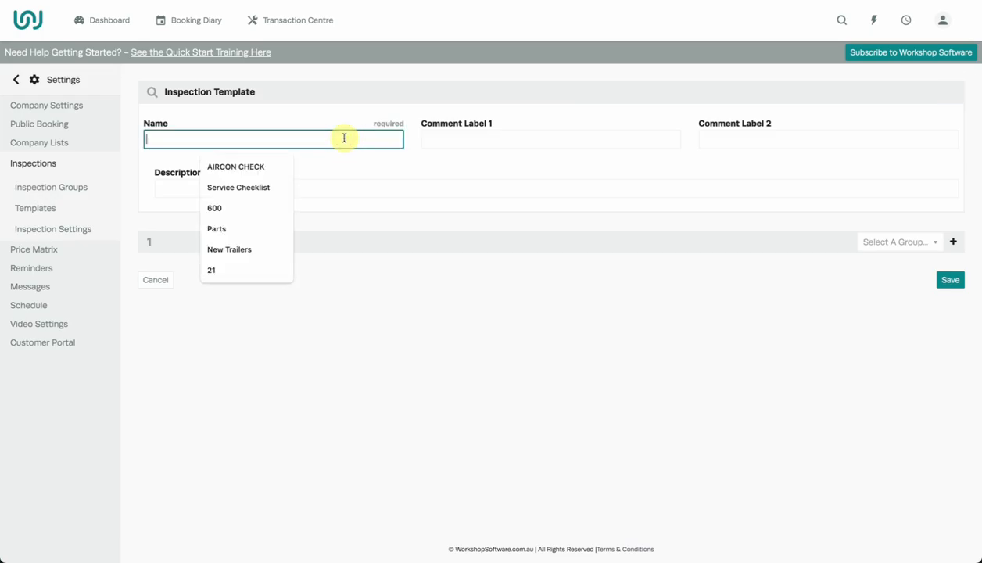
text(Service)
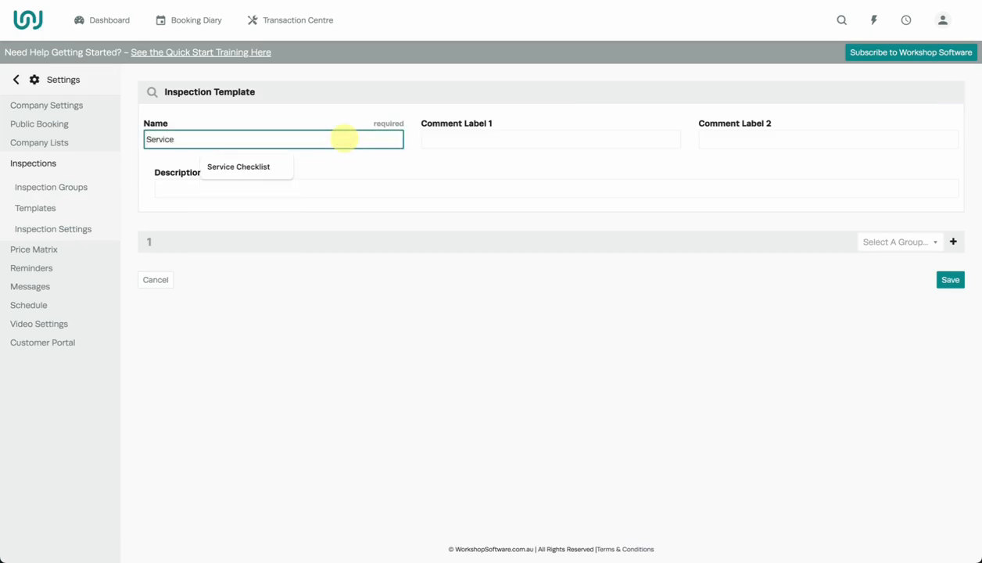
text( B Checklist)
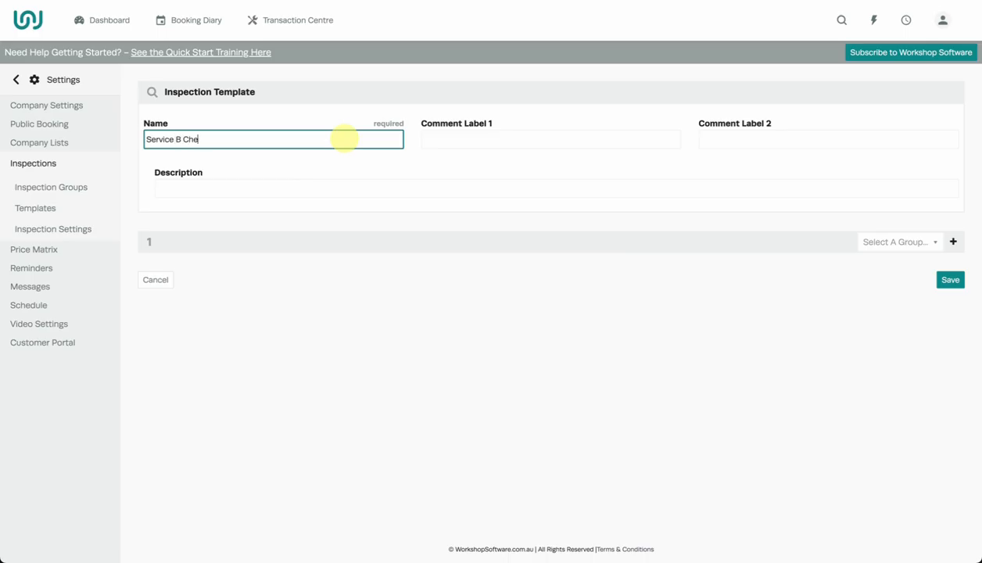
click(298, 188)
text(Service B 30 point checklist)
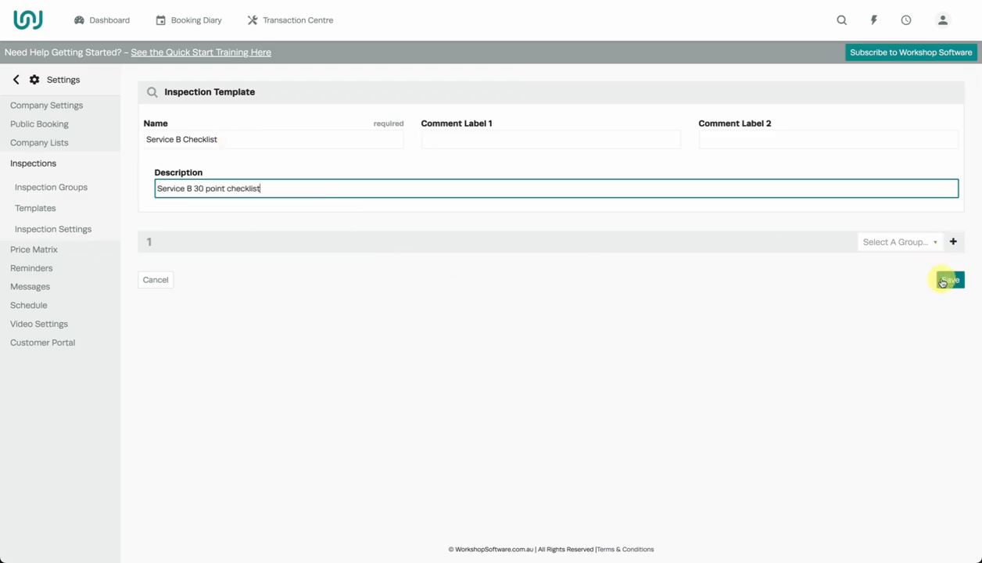
Add the STANDARD inspection group as the first section of the Service B Checklist template.
click(901, 244)
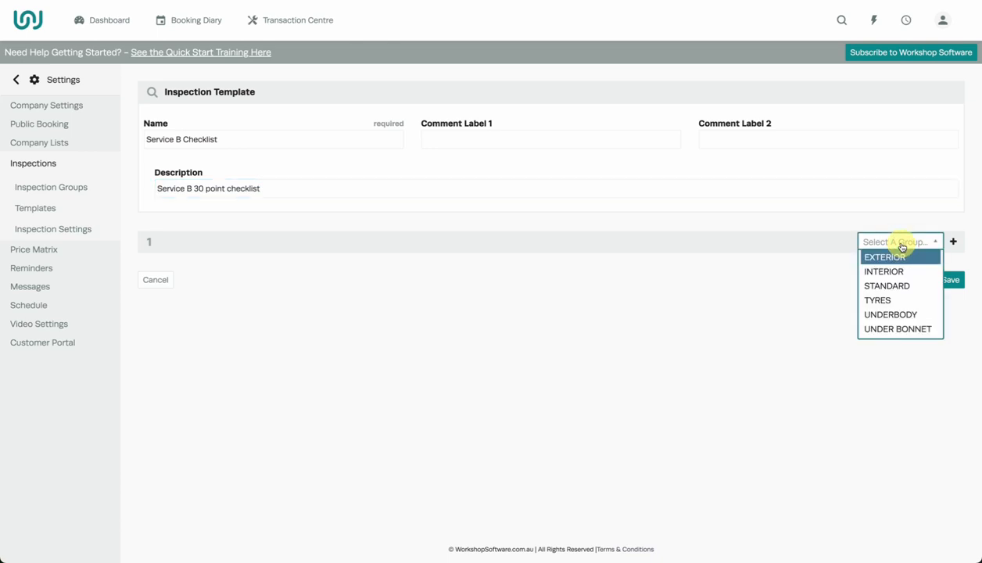
click(907, 291)
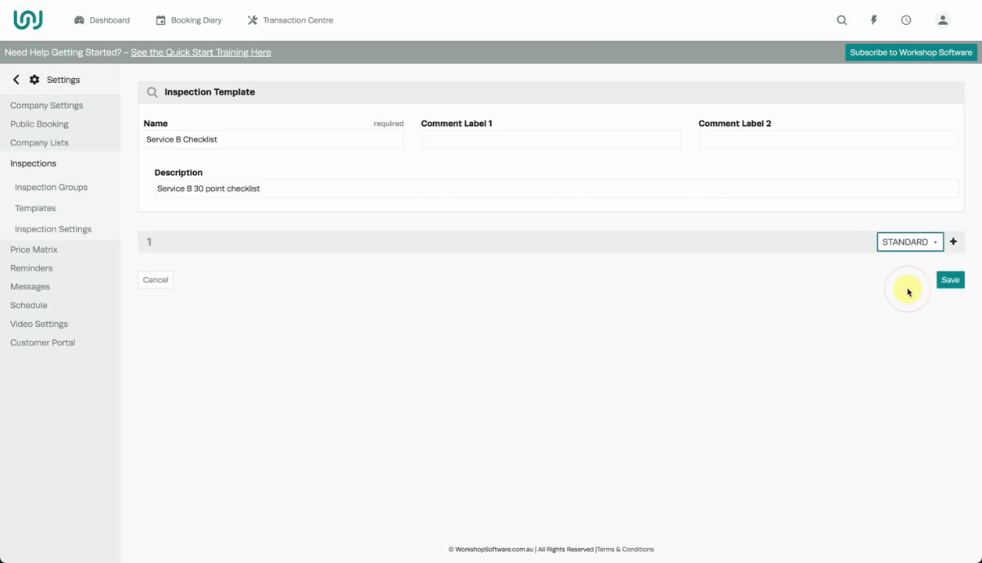
click(911, 244)
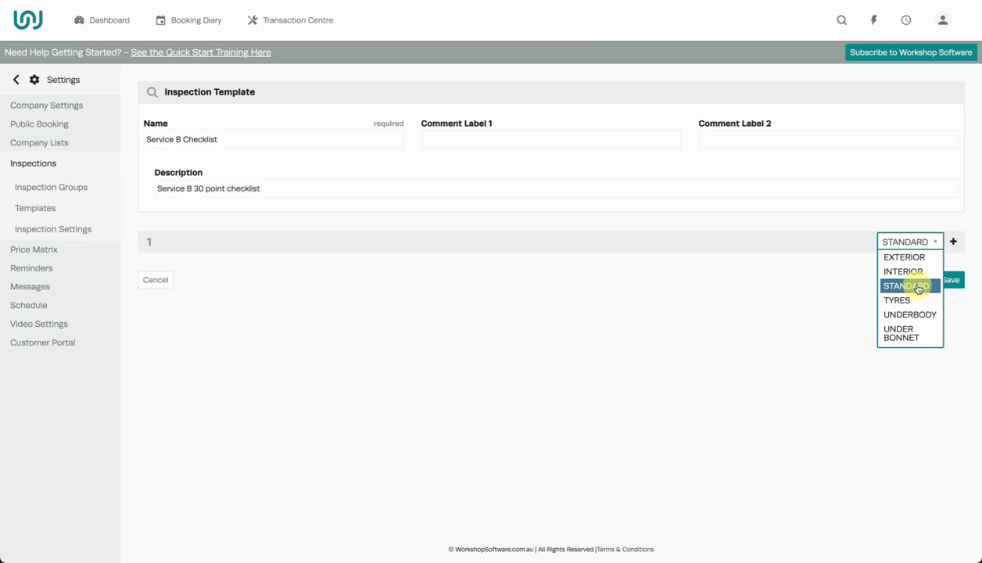
click(851, 278)
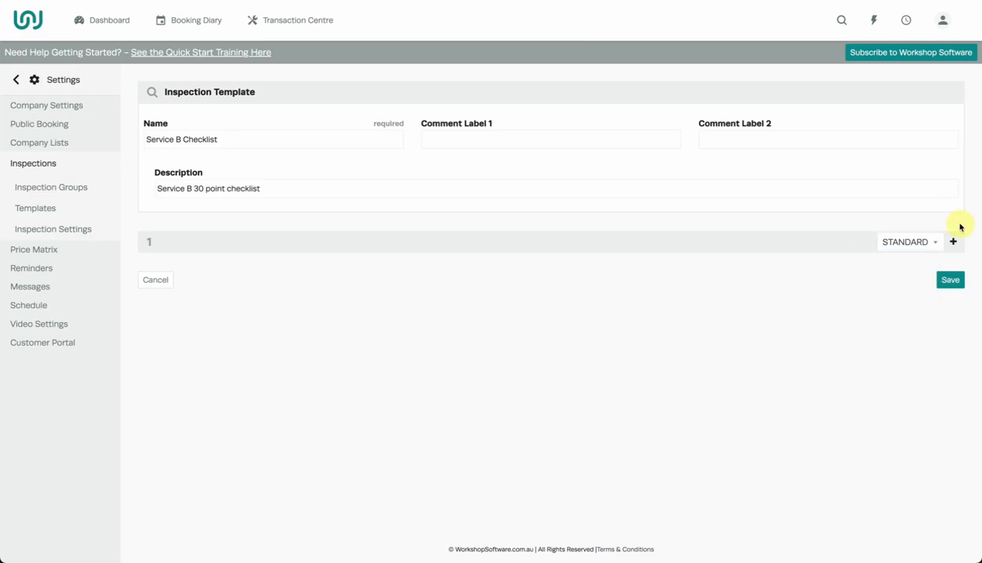
click(953, 243)
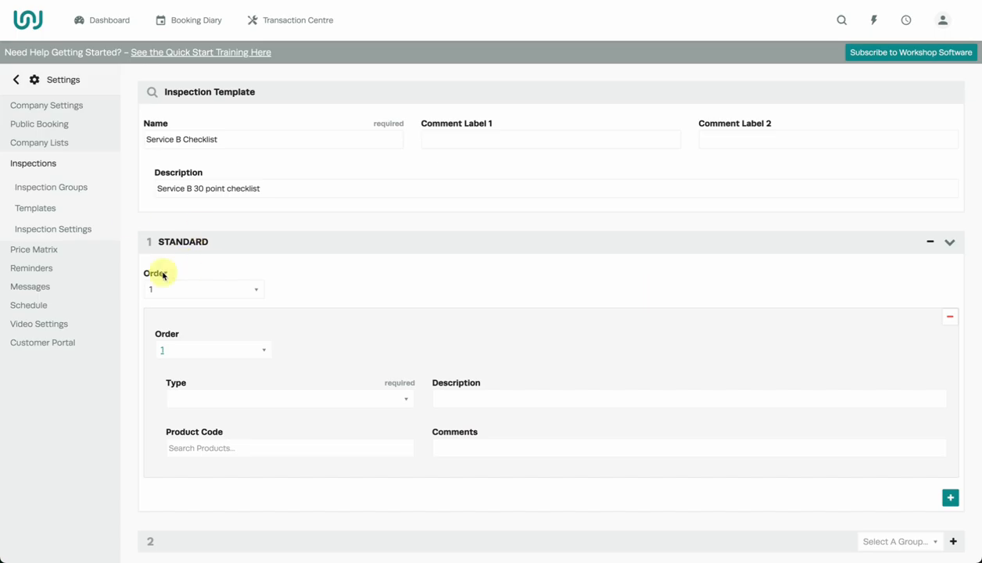
scroll(173, 222, down, 1)
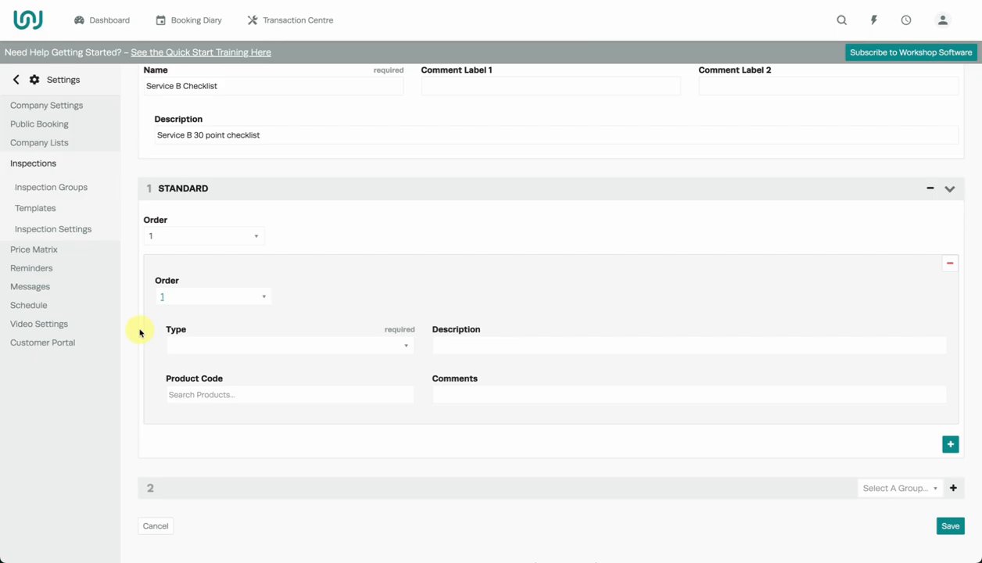
scroll(140, 332, down, 1)
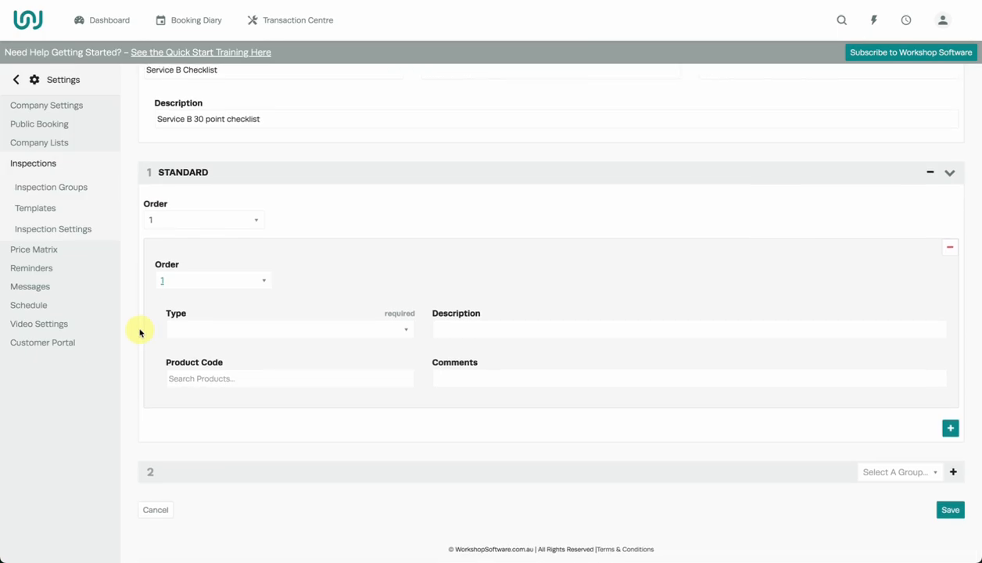
Set the first STANDARD item to type Green/Yellow/Red with the description "Vehicle is free from cosmetic and structural damage".
click(194, 329)
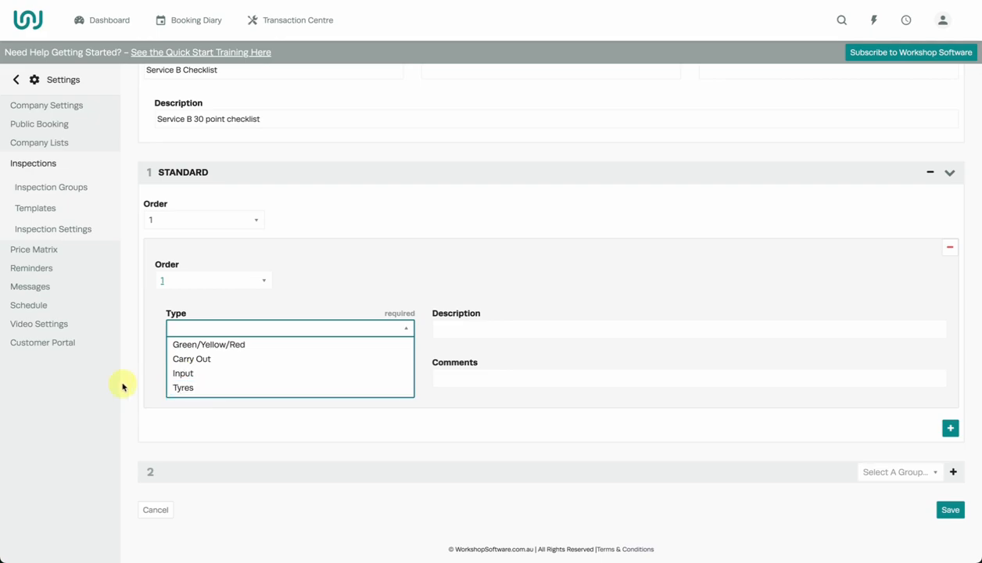
click(179, 344)
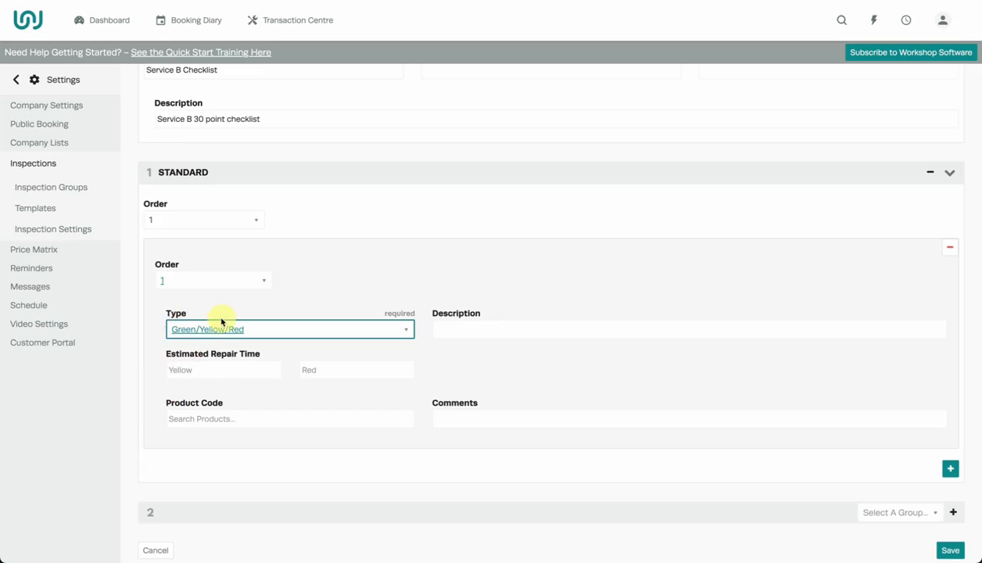
click(507, 325)
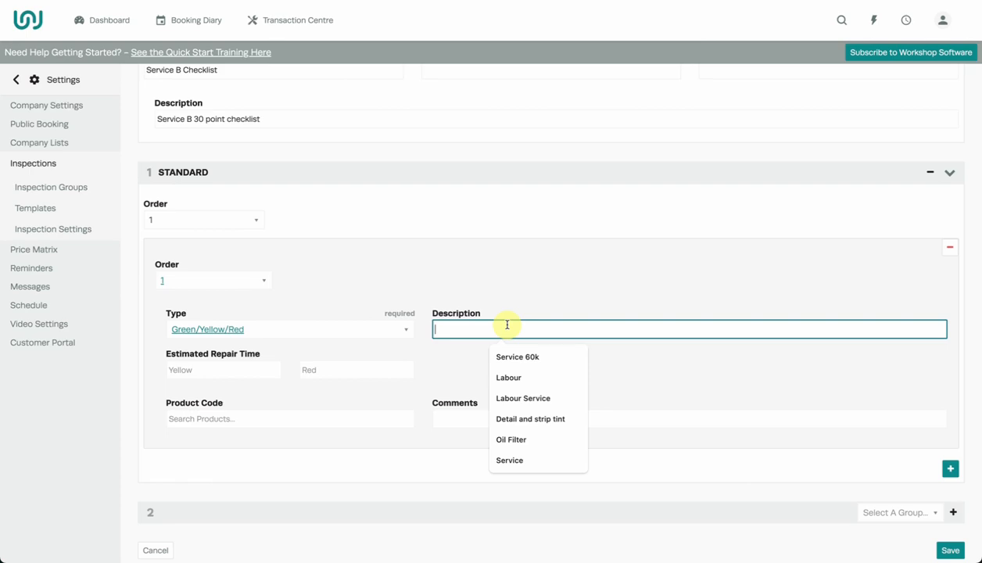
text(Vehicle)
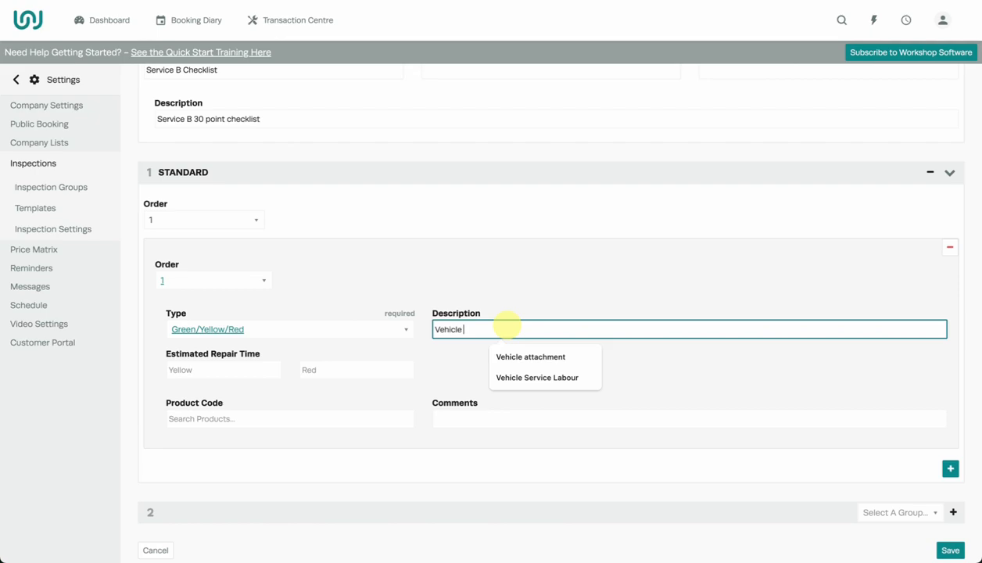
text( is)
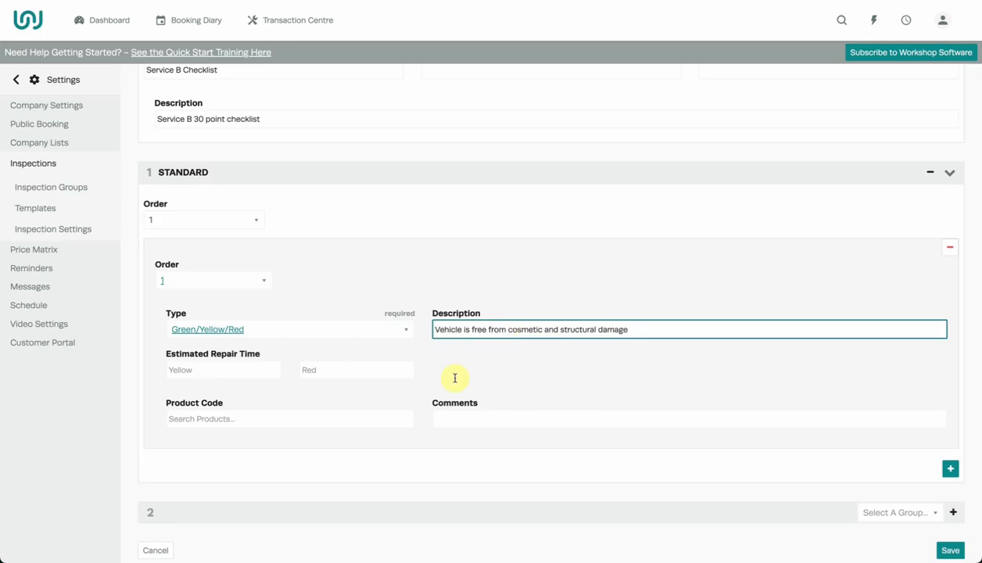
click(511, 371)
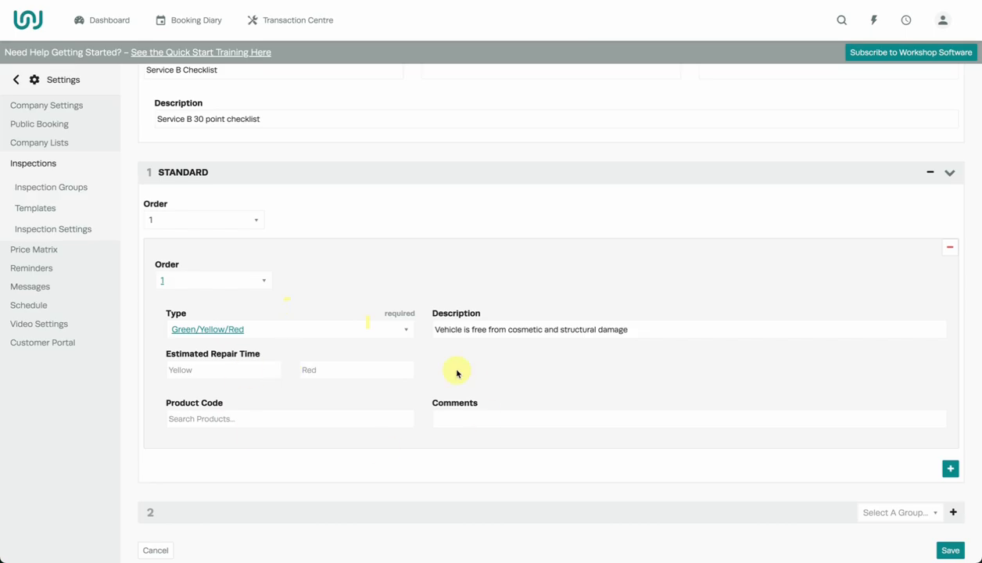
Add a second item to the STANDARD group with type Carry Out and the description "Keys tagged and labeled".
click(948, 467)
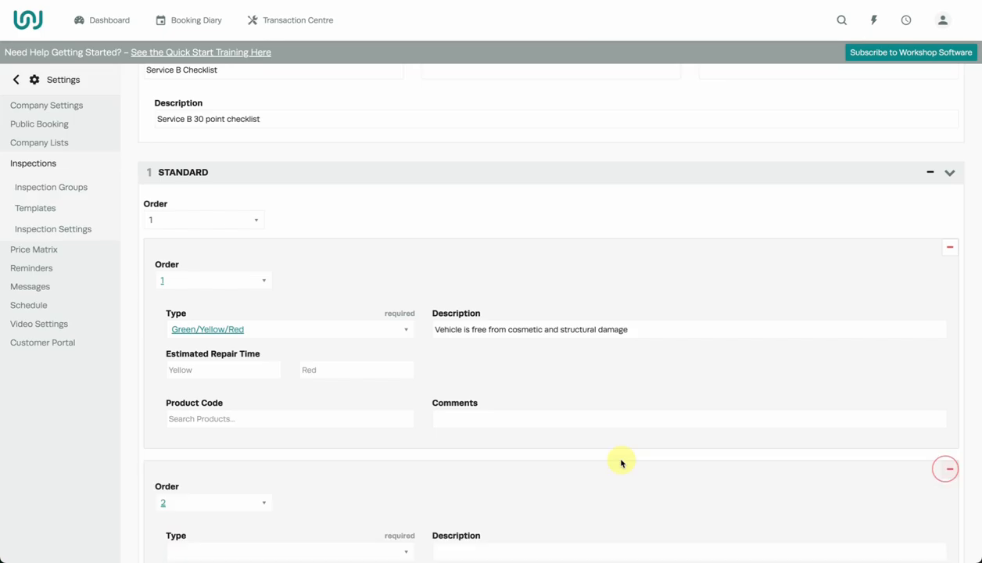
scroll(602, 437, down, 1)
scroll(590, 426, down, 2)
click(382, 403)
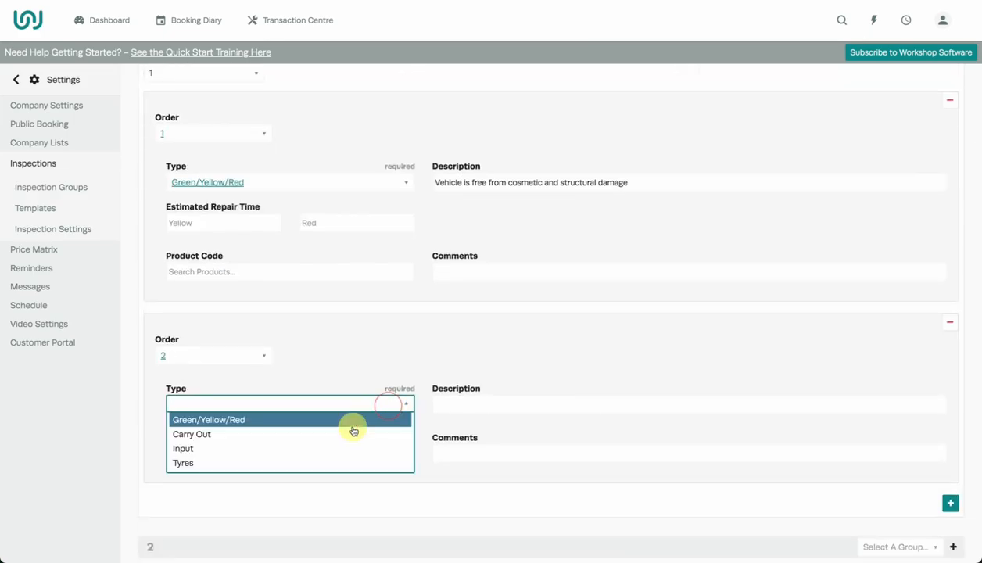
click(259, 436)
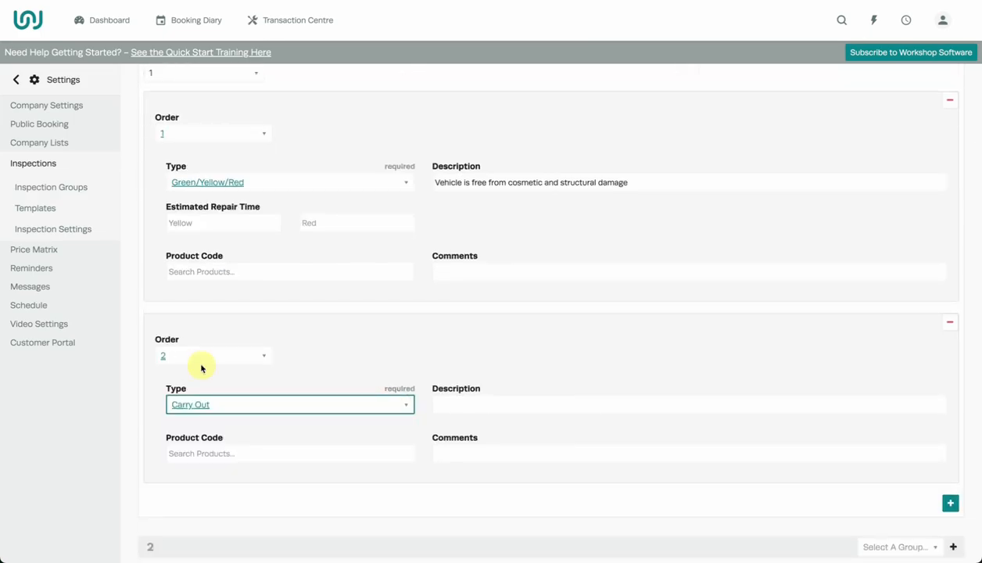
click(466, 404)
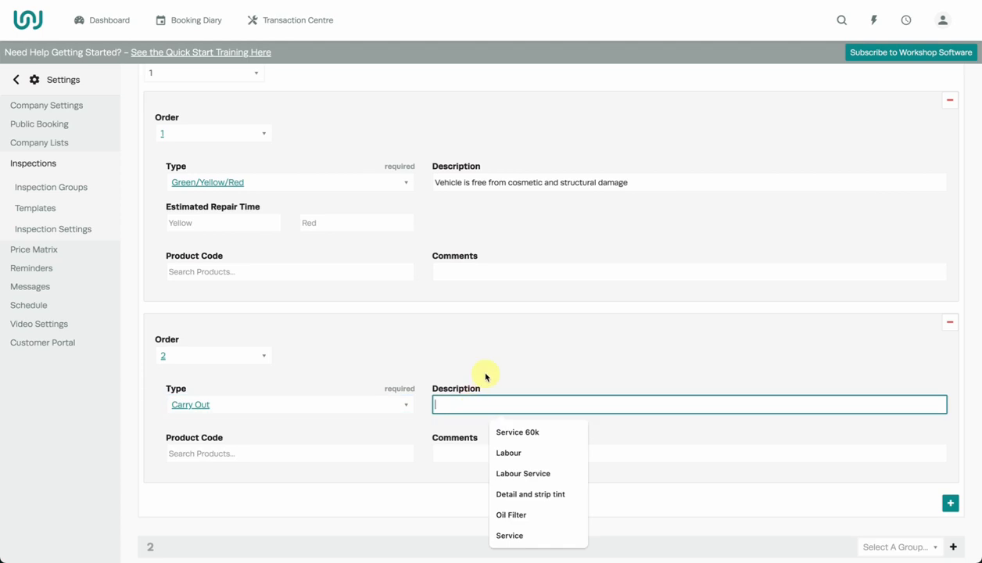
click(337, 373)
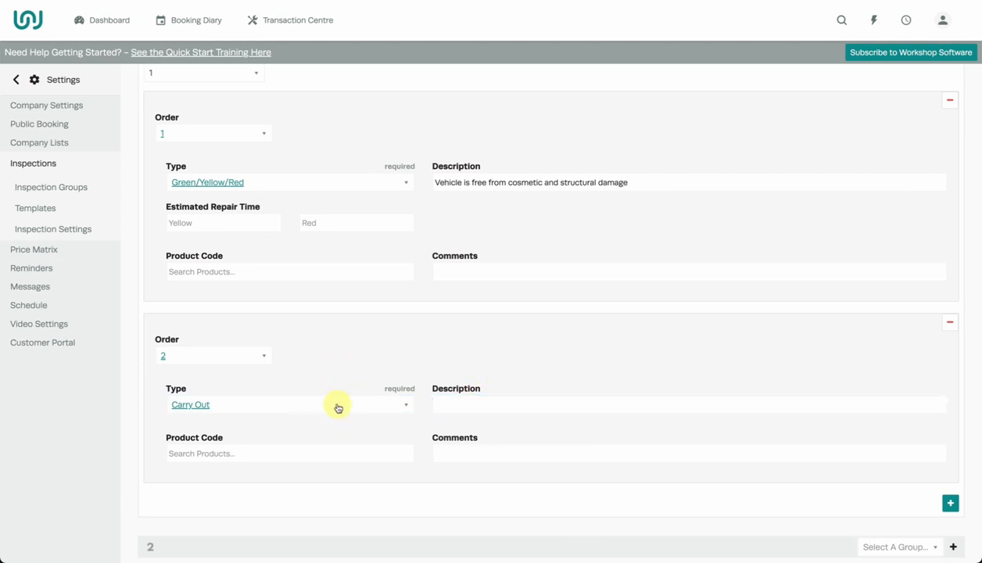
click(338, 405)
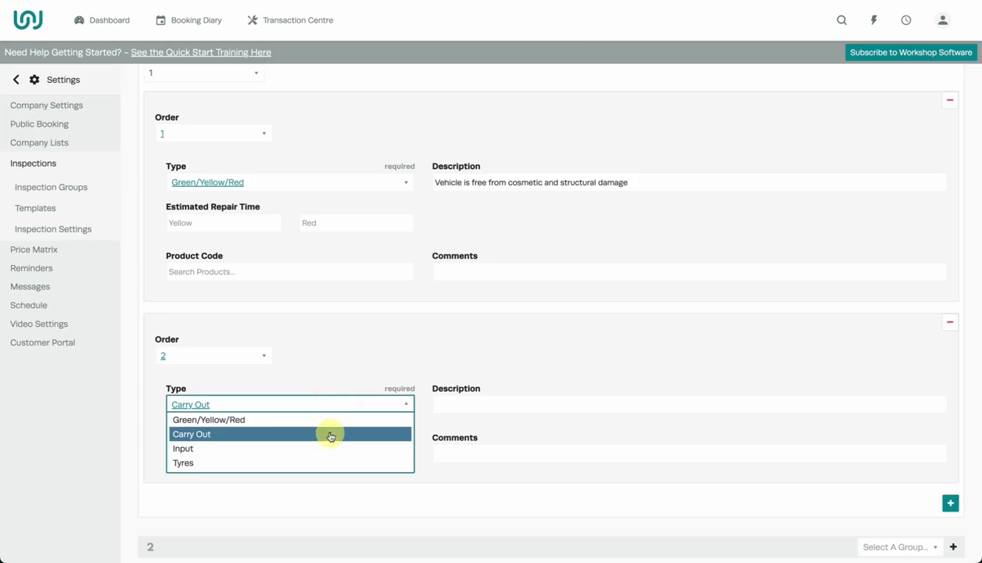
click(326, 432)
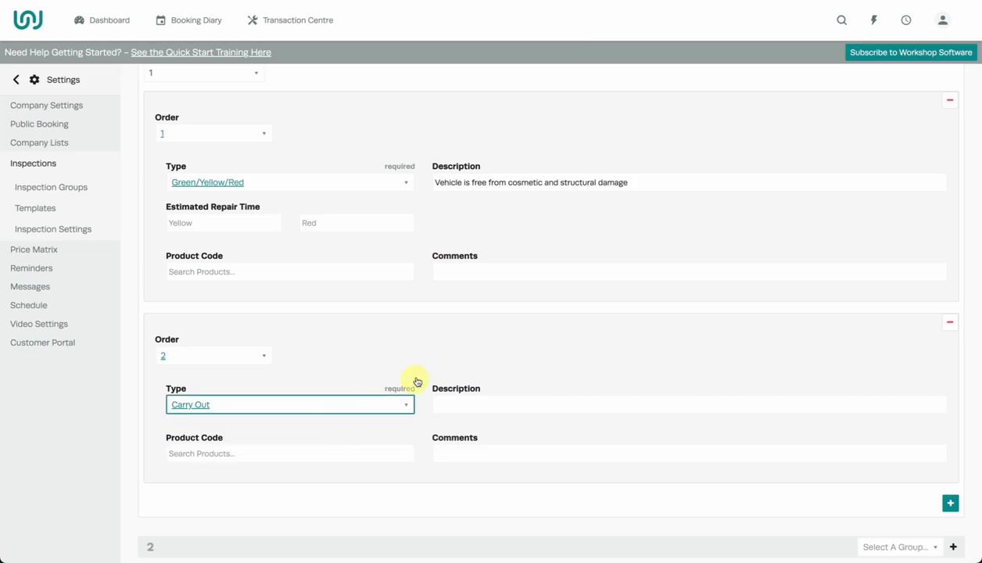
click(482, 408)
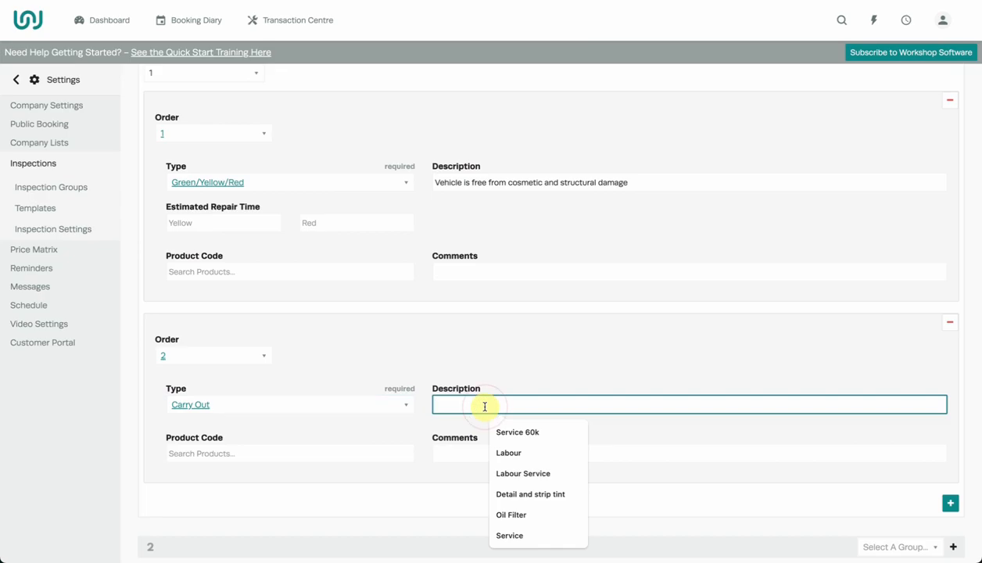
text(Keys tagged and labeled)
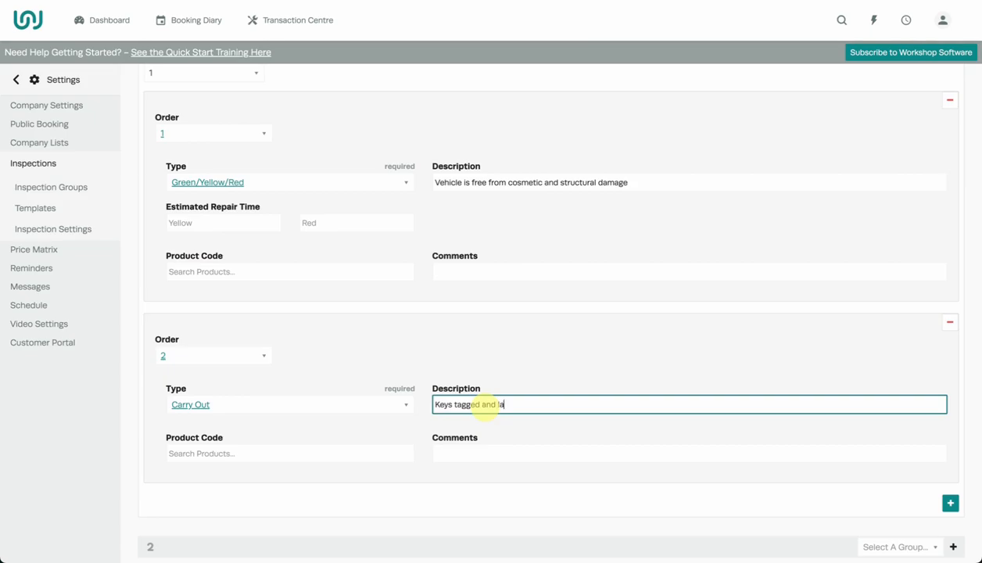
click(498, 363)
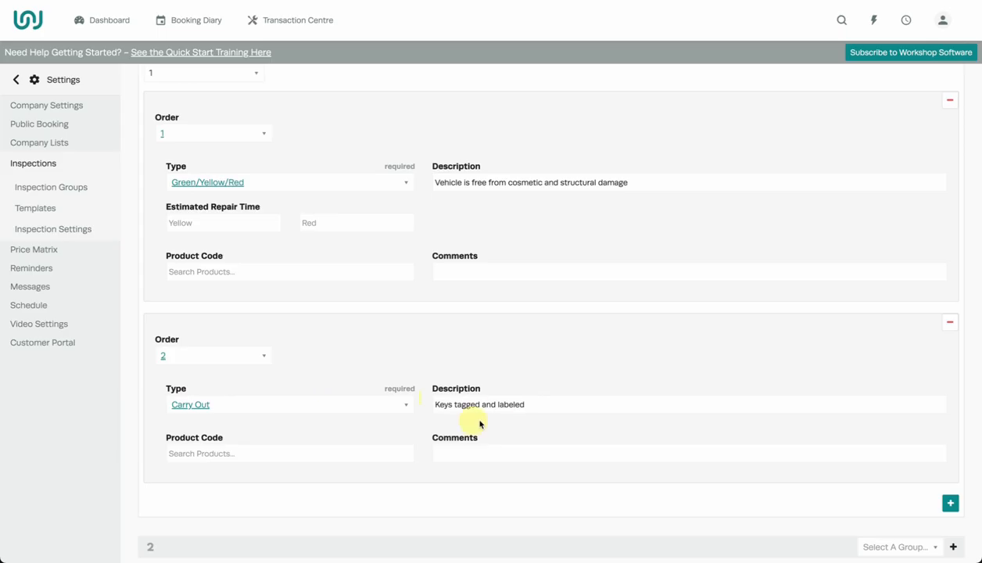
Add a third item to the STANDARD group with type Input and the description "Odometer reading".
click(950, 503)
scroll(591, 346, down, 1)
scroll(592, 347, down, 2)
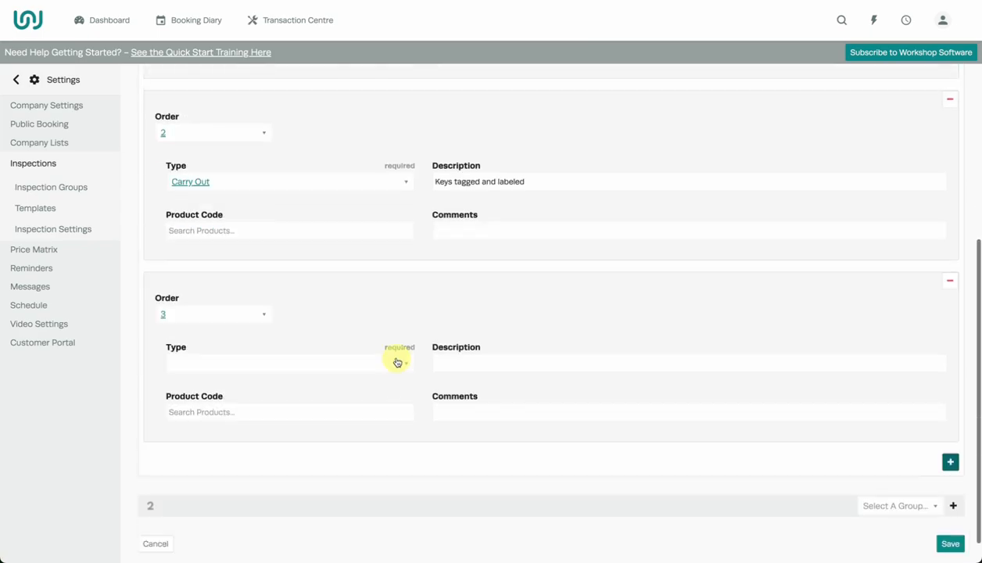
click(395, 362)
click(331, 407)
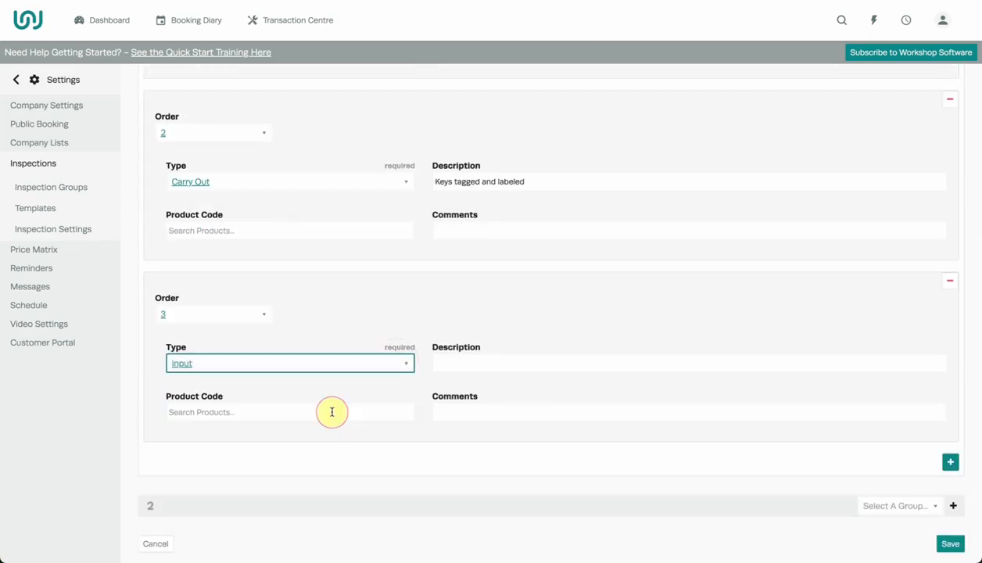
click(467, 364)
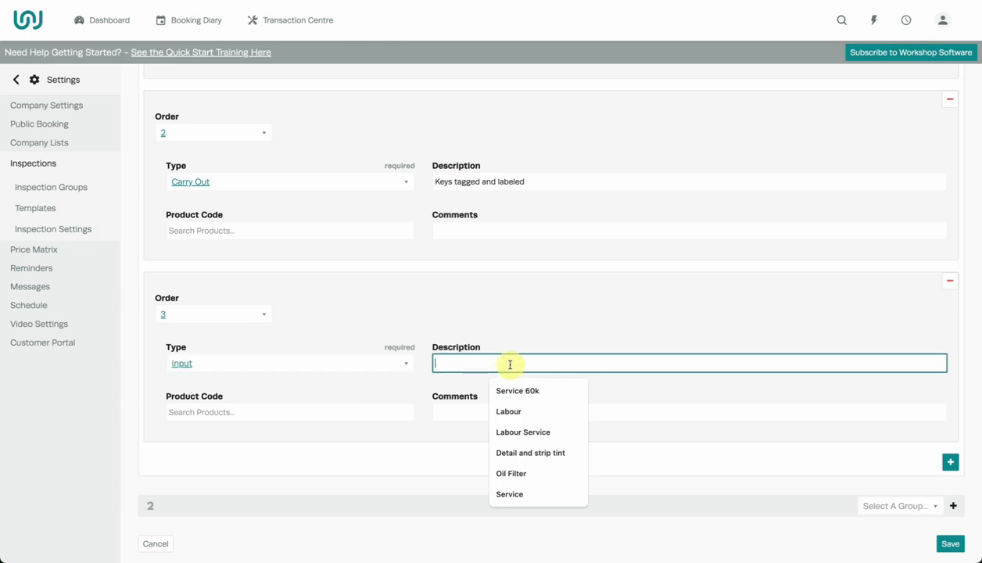
text(Odometer)
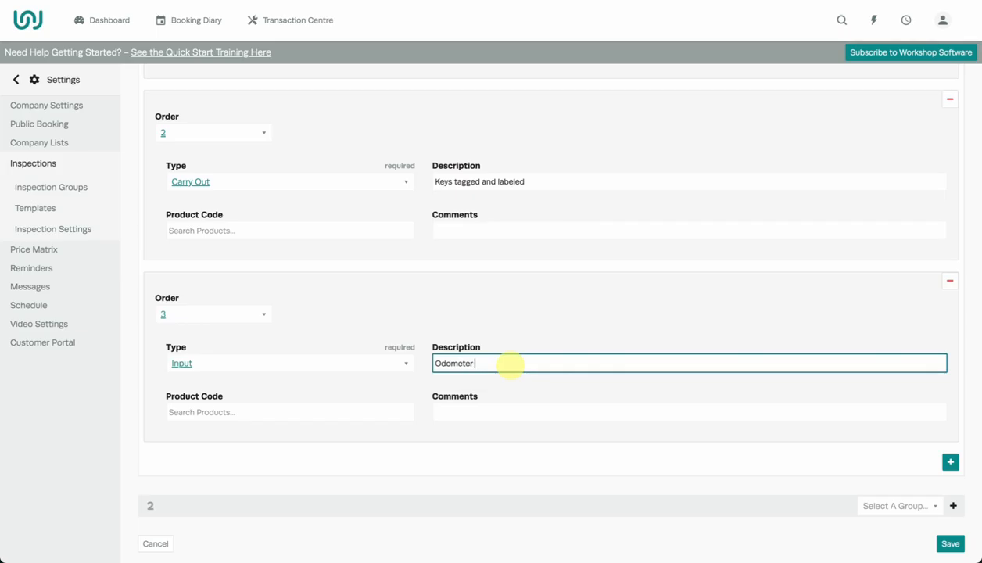
text( reading)
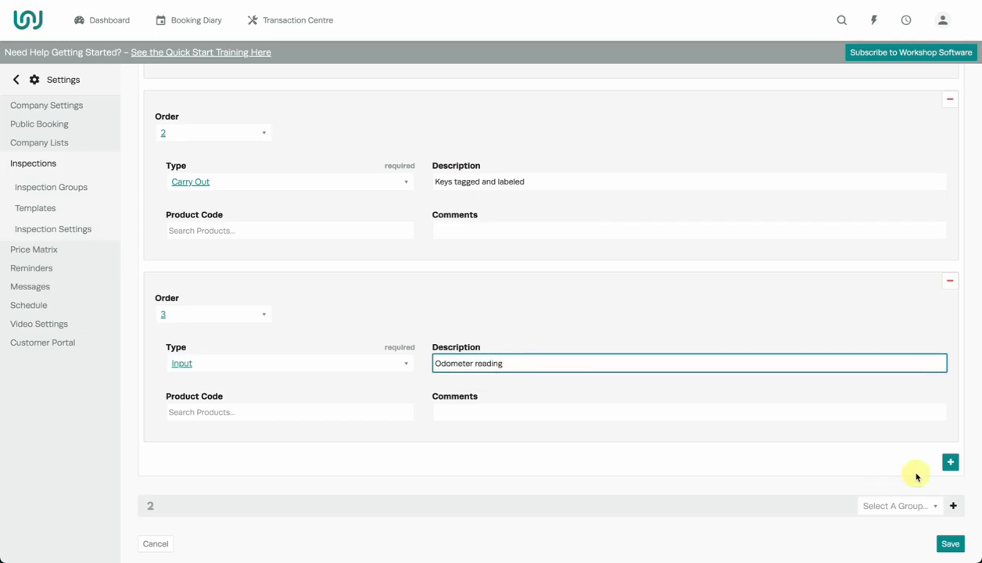
Add a fourth item to the STANDARD group with type Tyres and the description "Tyre Pressure".
click(950, 463)
scroll(359, 370, down, 3)
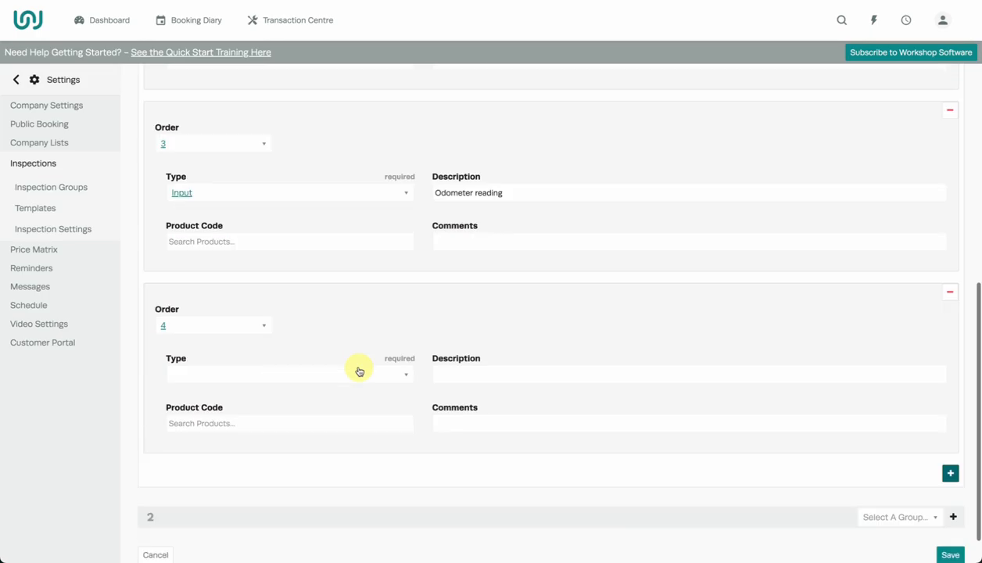
click(354, 370)
click(319, 431)
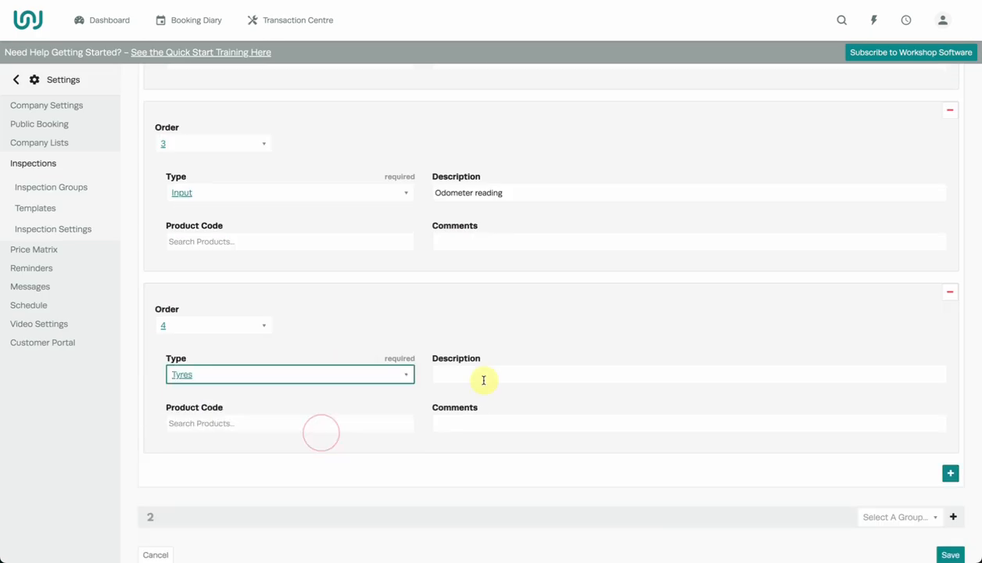
click(493, 377)
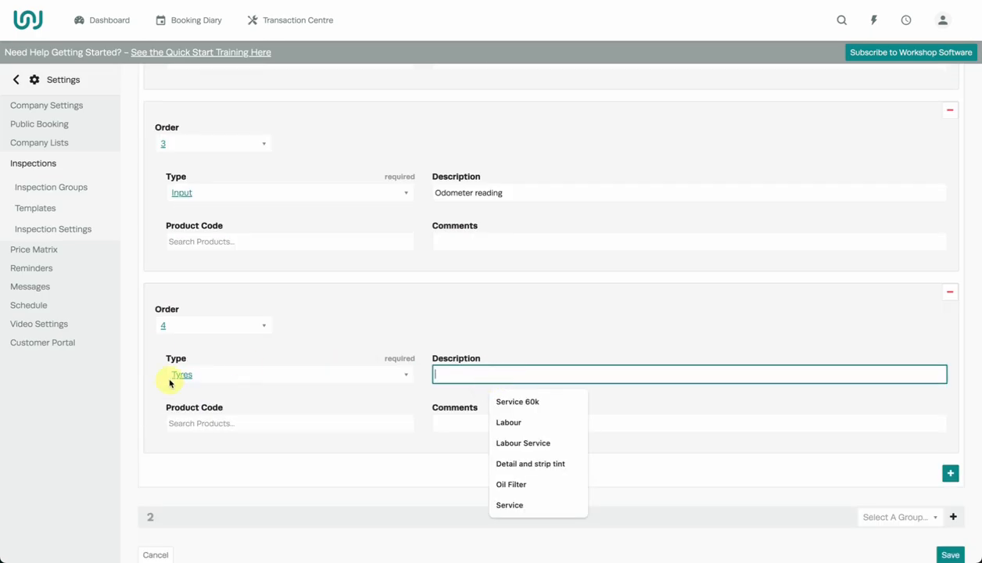
text(Tyre )
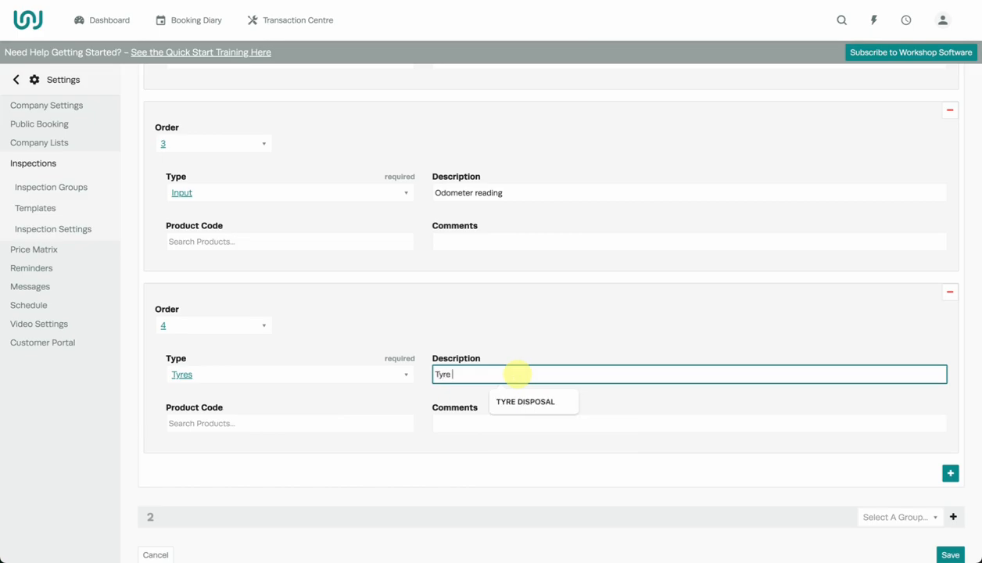
text(Pressure)
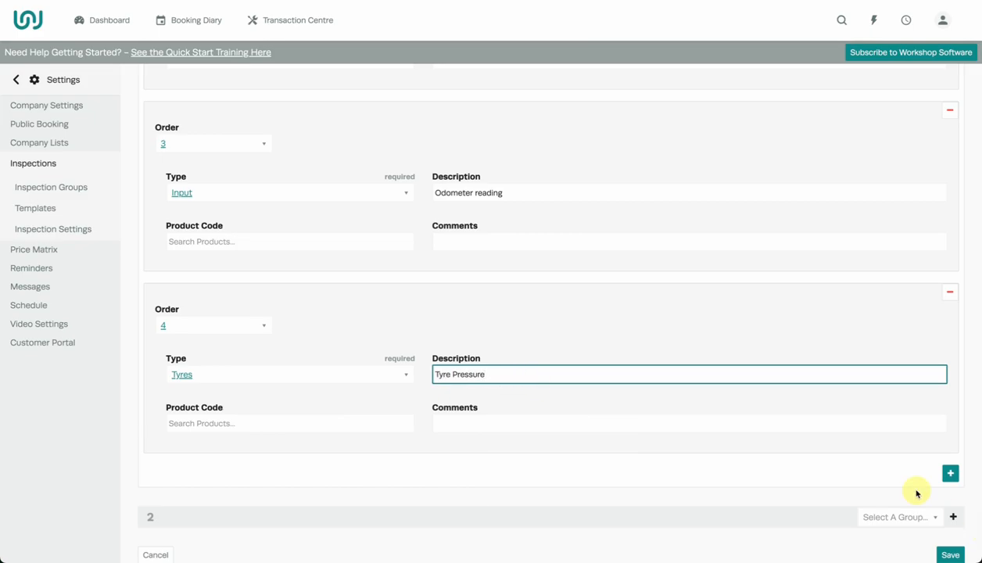
click(893, 473)
Save the inspection template and leave the blank template form for the inspection templates list.
scroll(894, 472, down, 1)
click(949, 511)
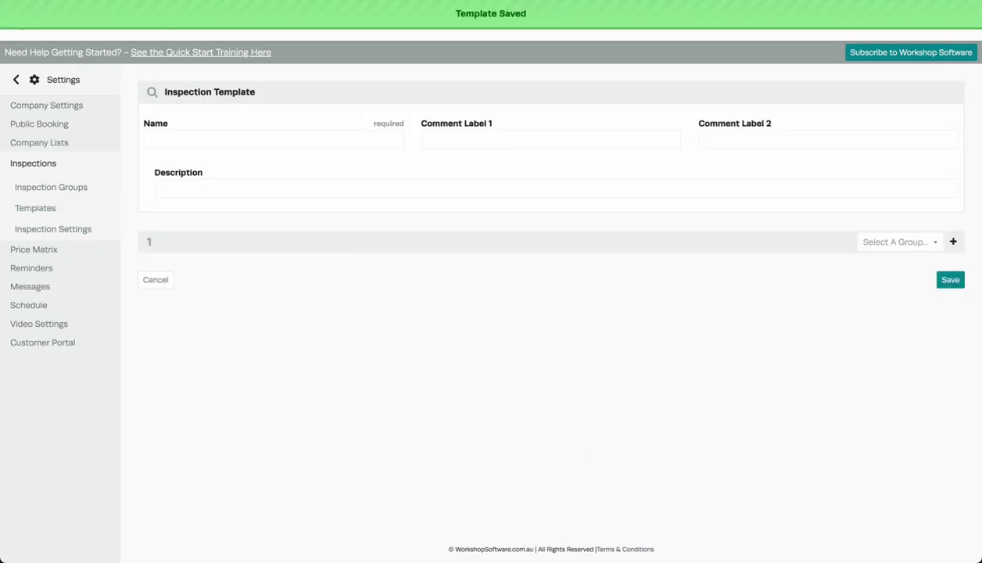
click(156, 279)
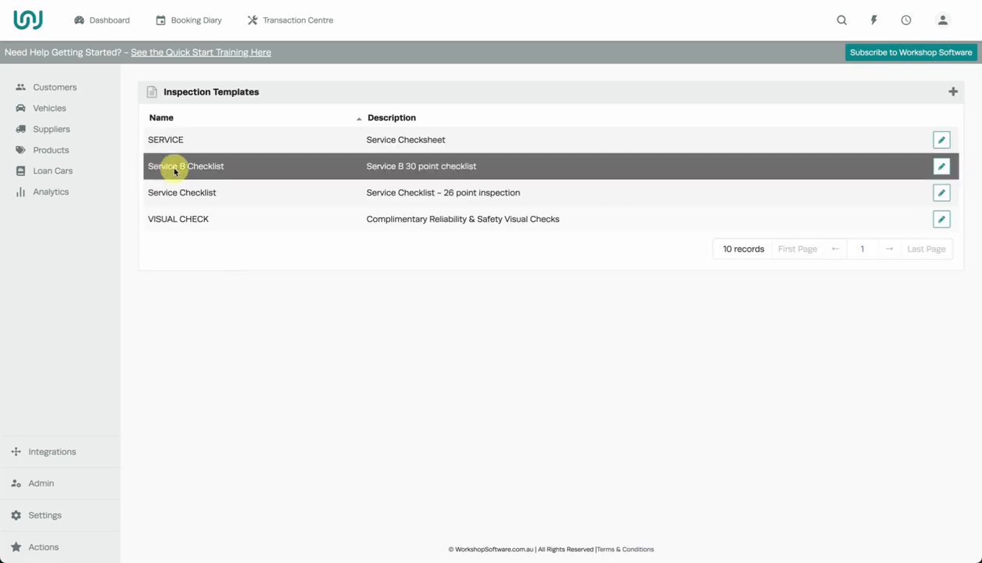
Open the saved Service B Checklist template for editing and look over its STANDARD items.
click(306, 167)
scroll(309, 172, down, 1)
scroll(308, 172, down, 6)
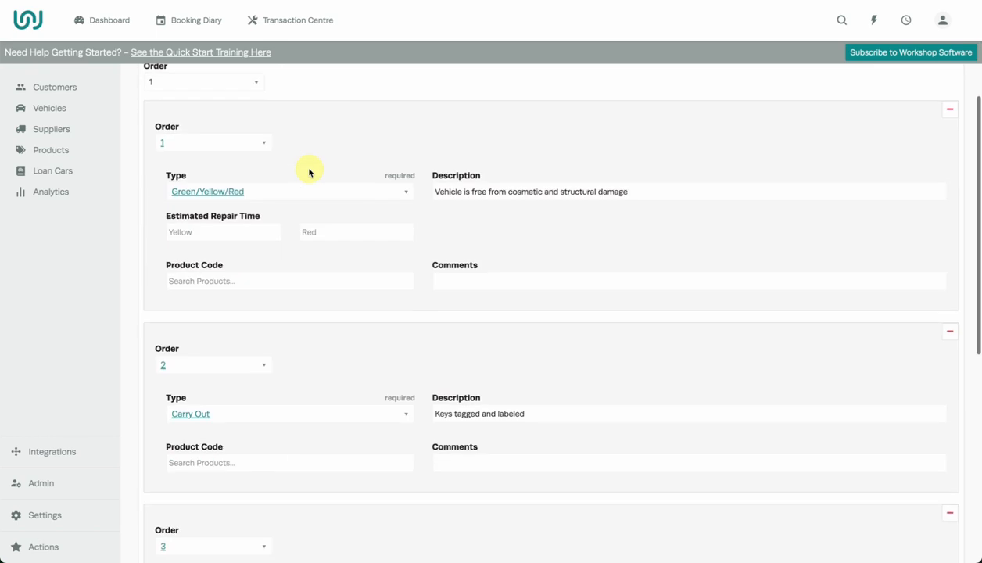
scroll(309, 172, up, 5)
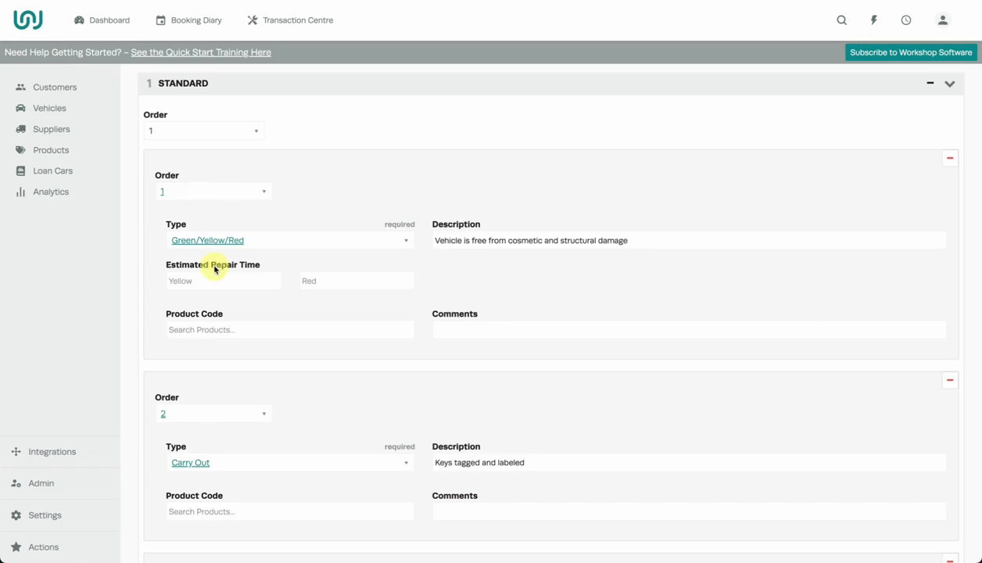
Reorder the STANDARD items so "Keys tagged and labeled" is order 1 and the cosmetic and structural damage check is order 2.
click(247, 196)
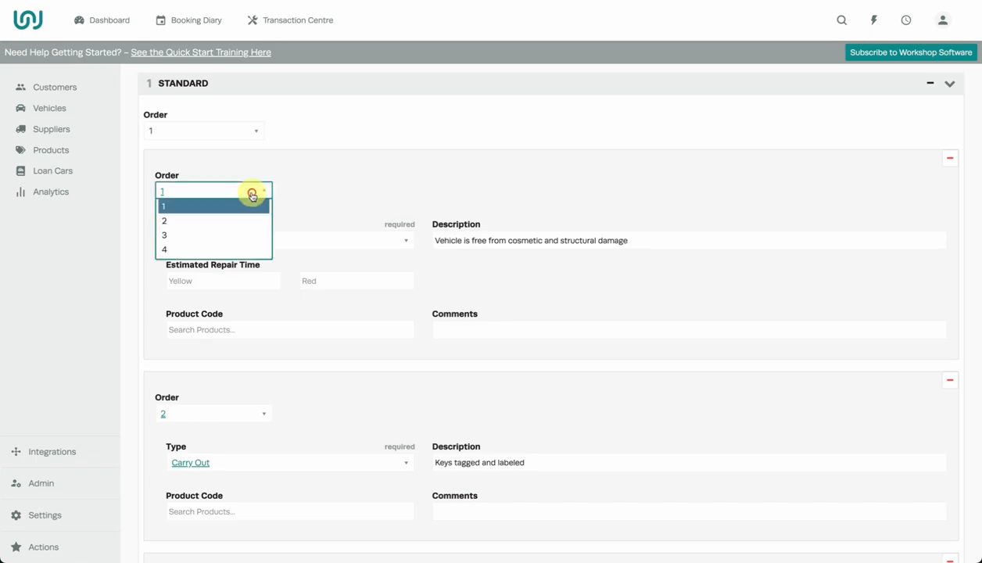
click(227, 222)
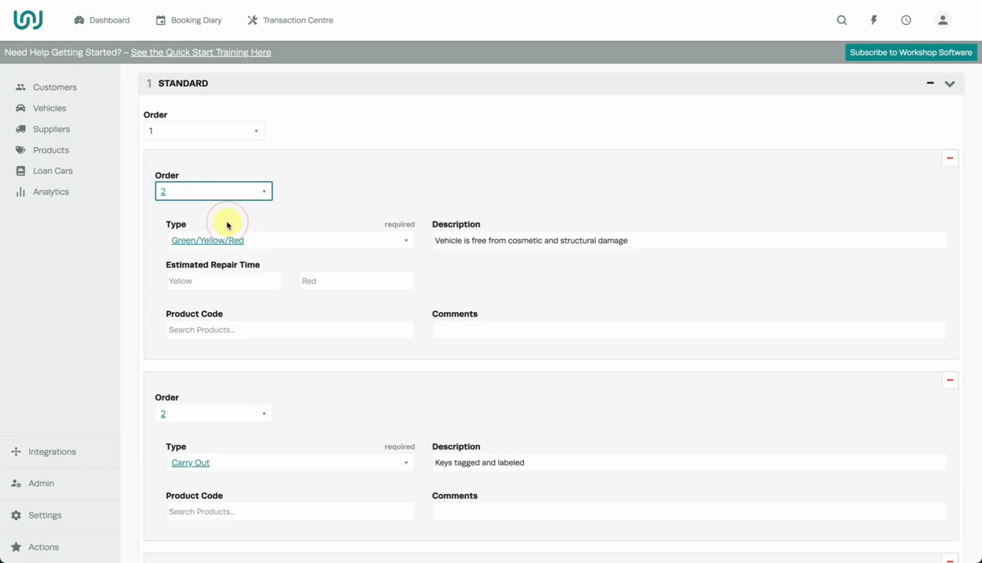
click(245, 409)
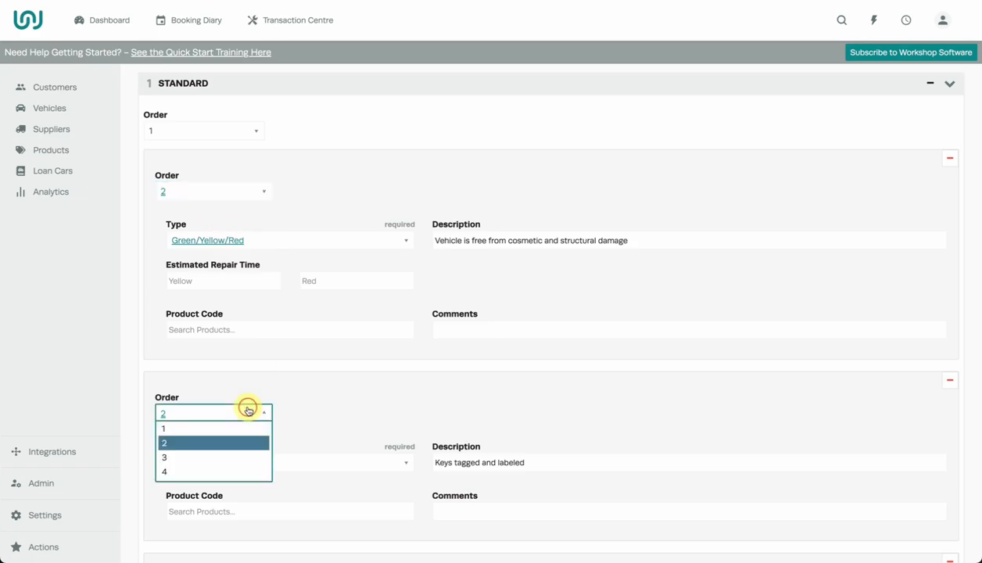
click(241, 425)
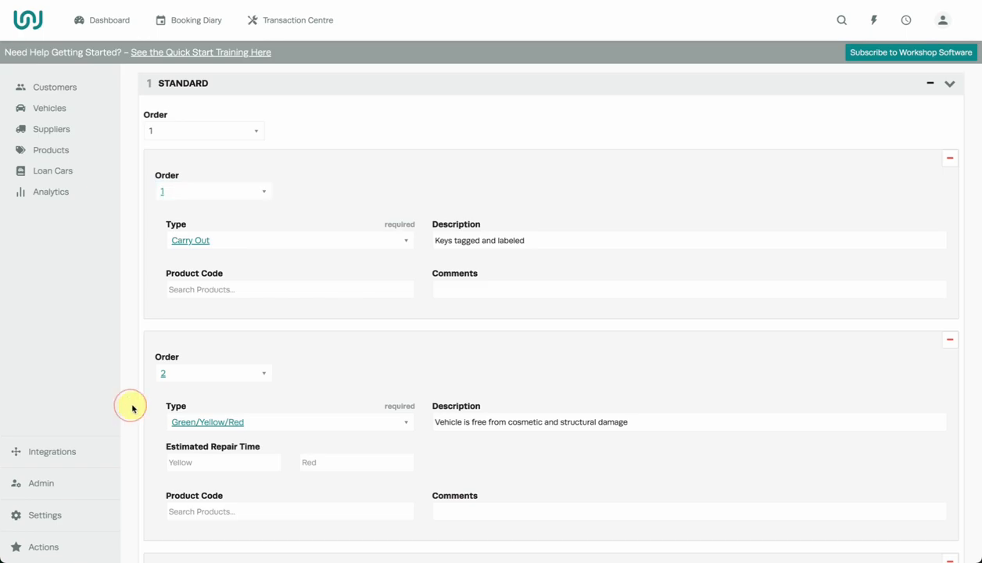
scroll(129, 406, down, 6)
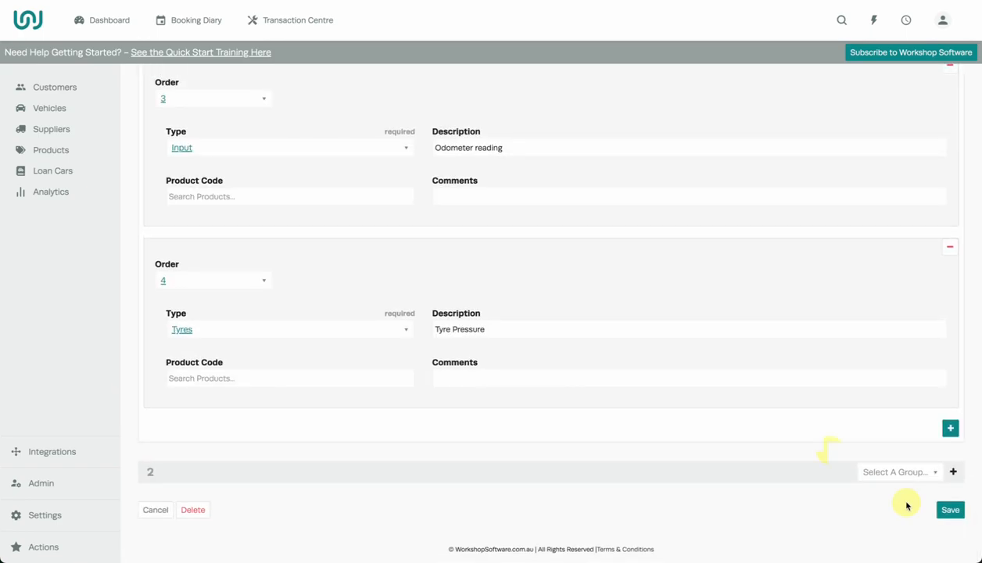
Save the reordered Service B Checklist template.
click(947, 508)
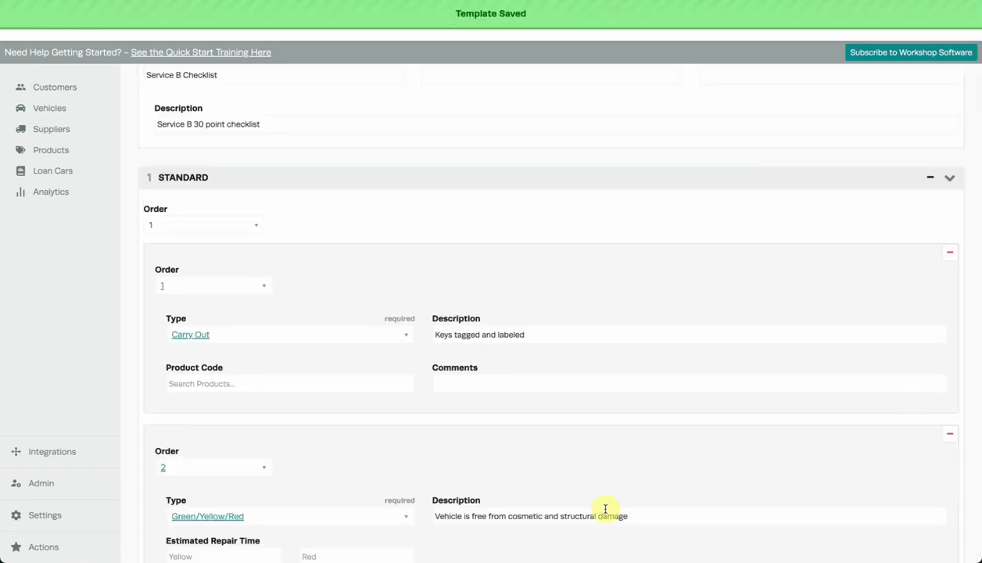
scroll(605, 508, up, 2)
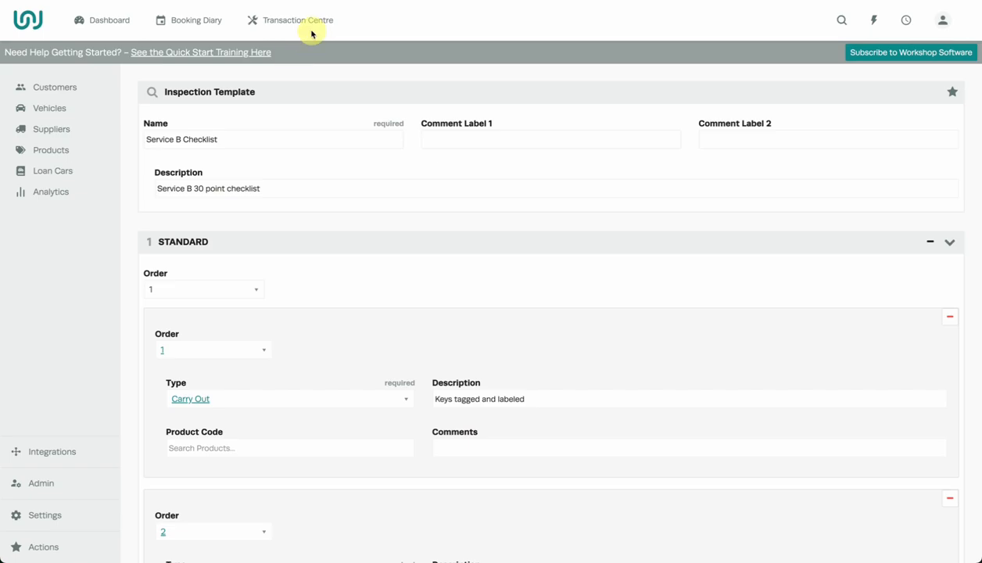
Open the Toyota LandCruiser job from the Transaction Centre and create an inspection from its customer invoice.
click(308, 29)
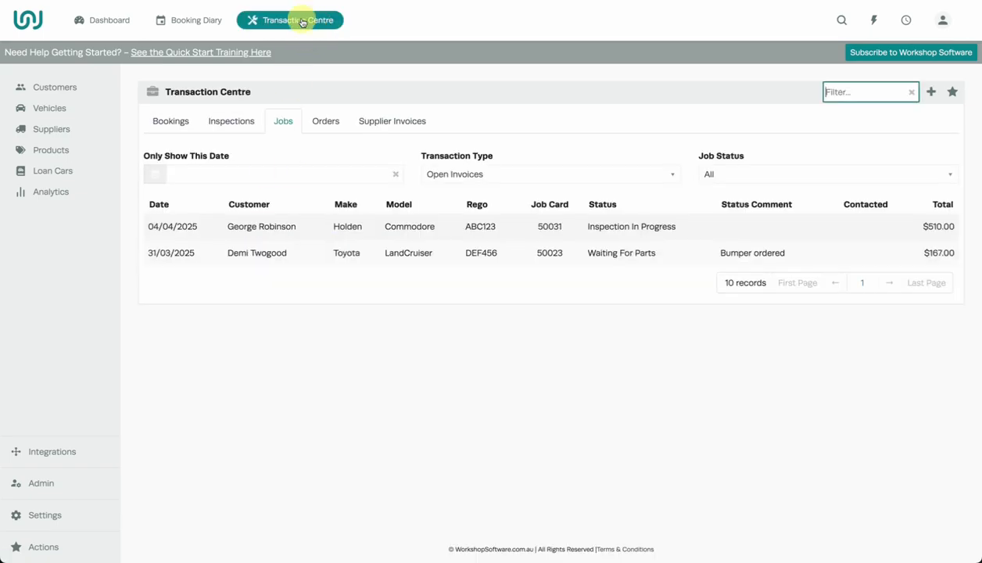
click(315, 253)
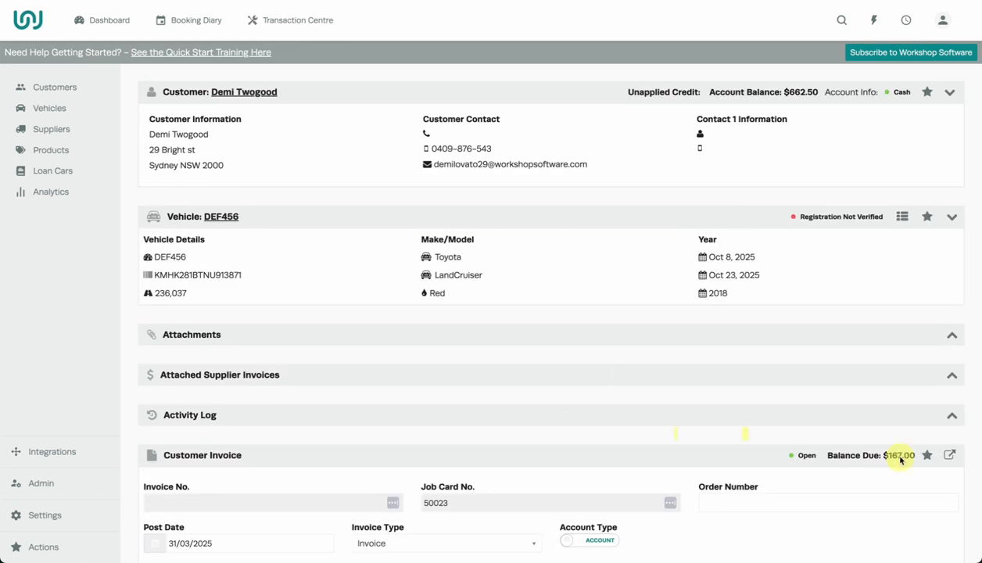
click(926, 455)
scroll(875, 430, down, 2)
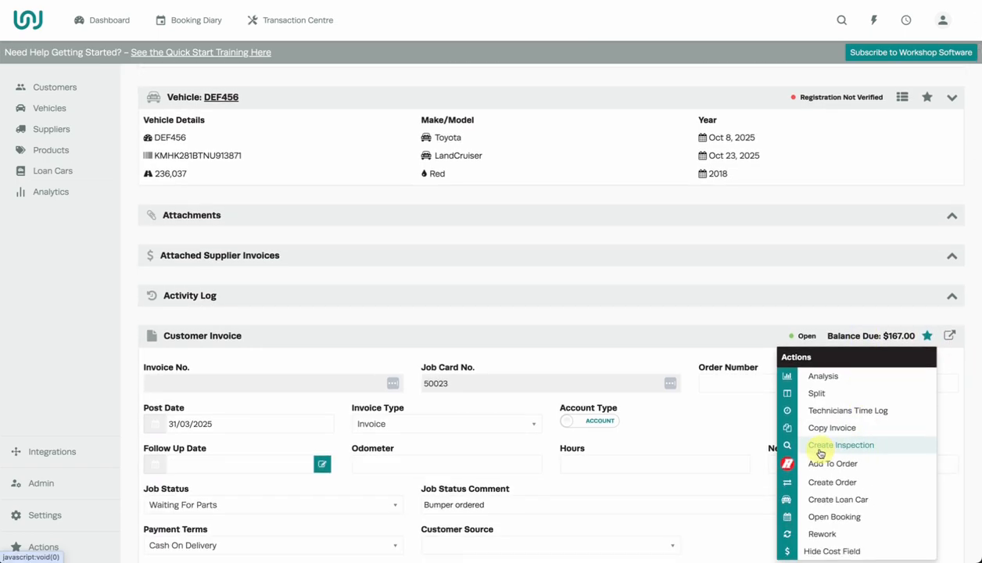
click(864, 445)
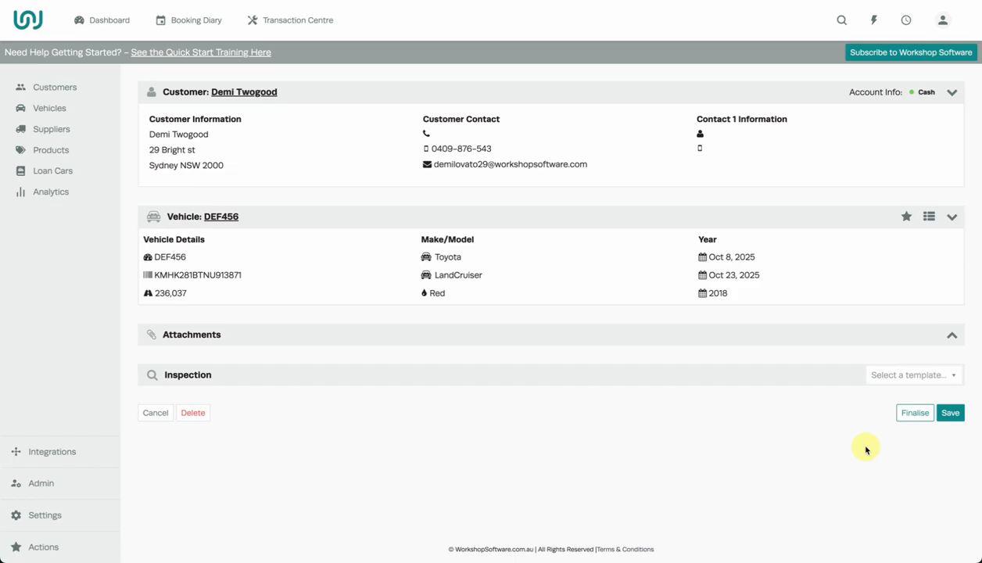
Check the quick-create options and apply the Service B Checklist template to the LandCruiser inspection.
click(874, 21)
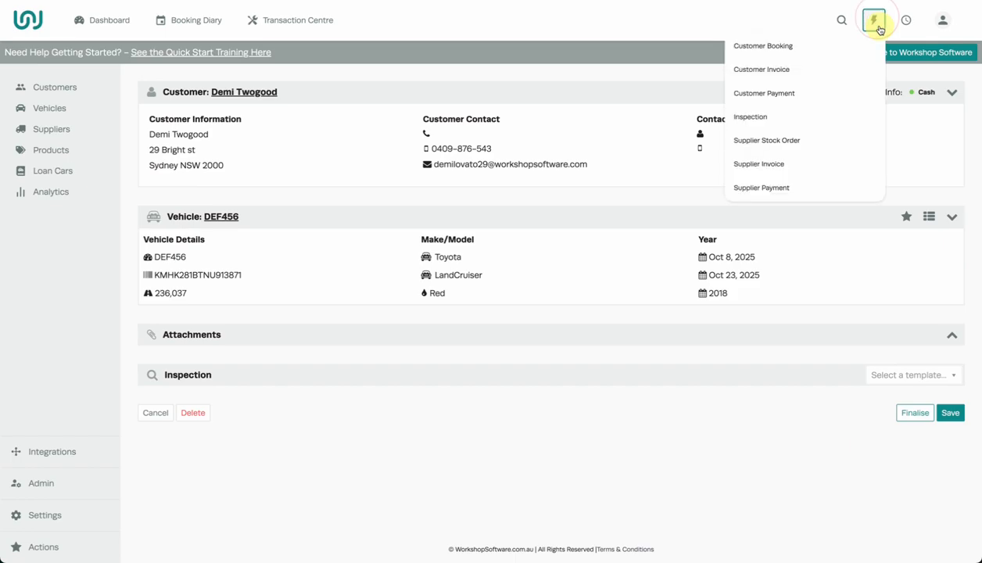
click(770, 143)
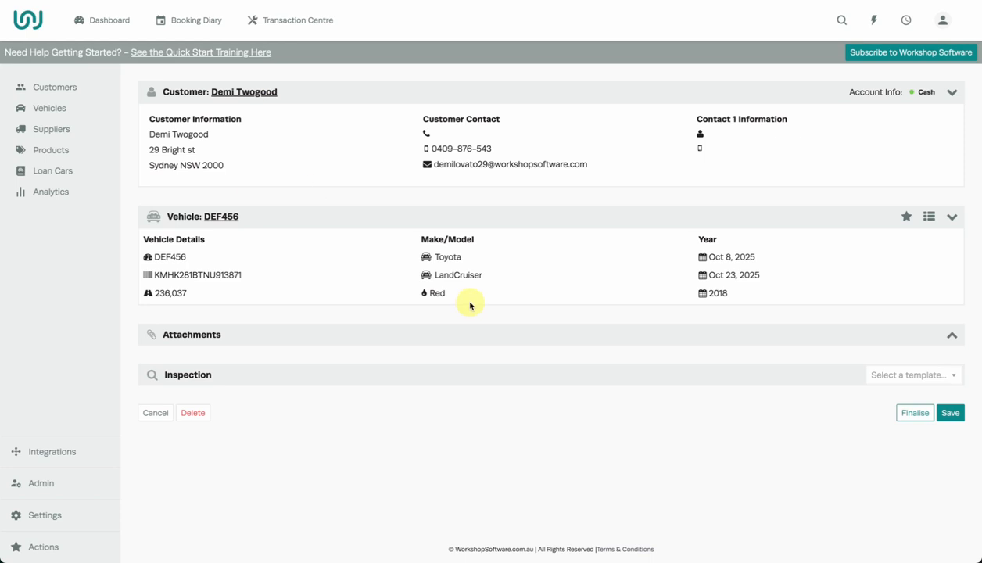
click(891, 375)
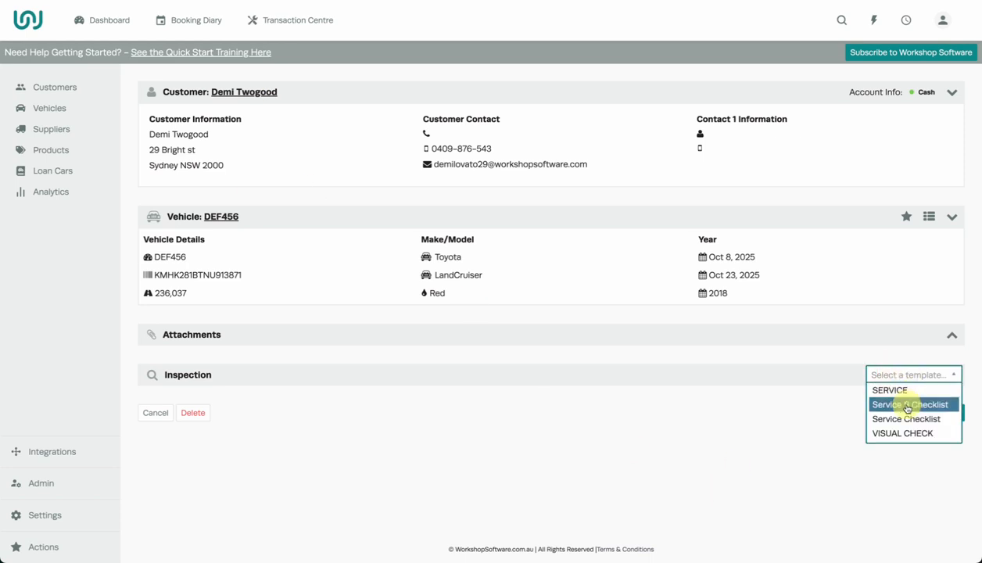
click(907, 404)
Look over the inspection's header details, STANDARD items, and email and print options.
scroll(819, 406, down, 4)
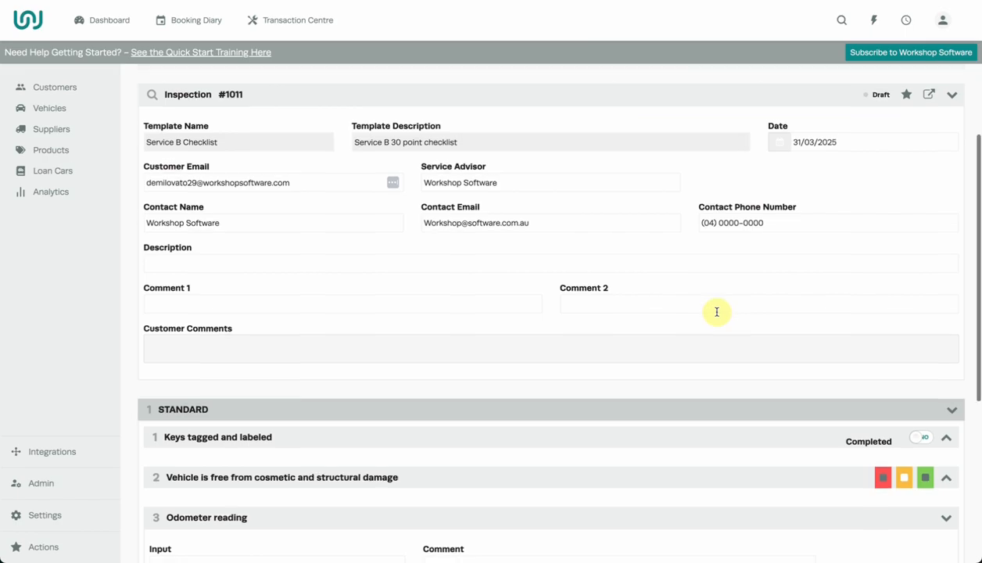
scroll(714, 311, down, 1)
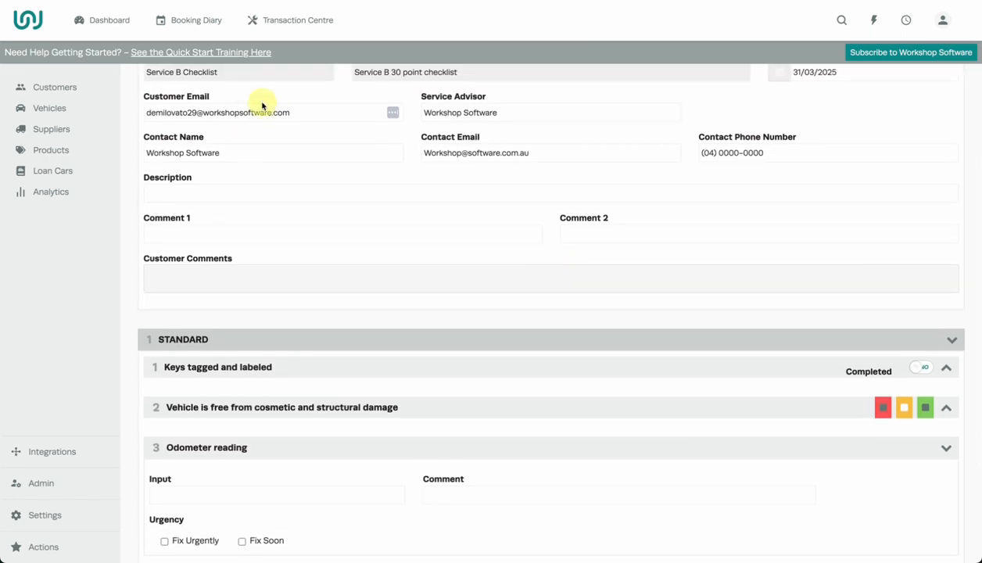
scroll(269, 102, up, 1)
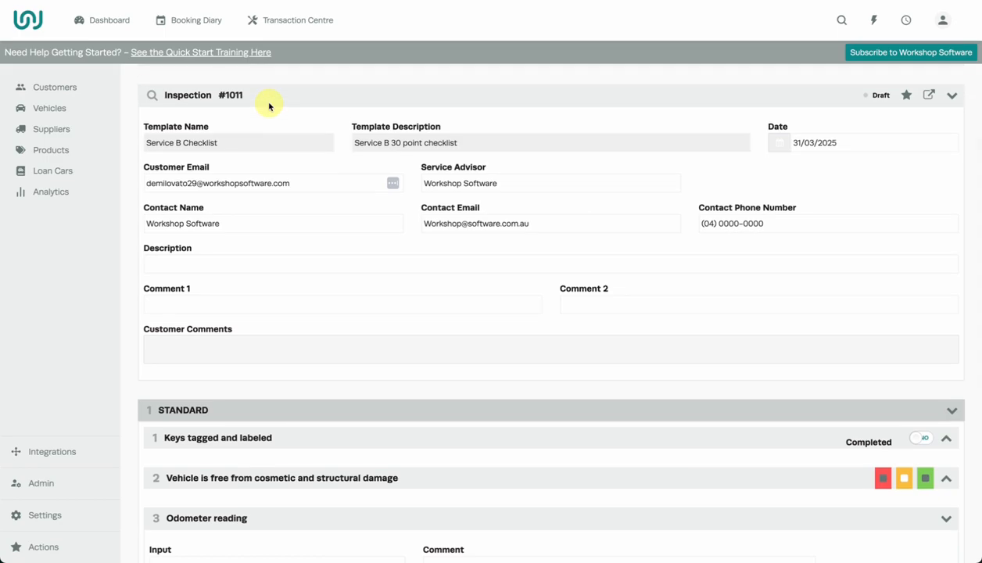
click(928, 95)
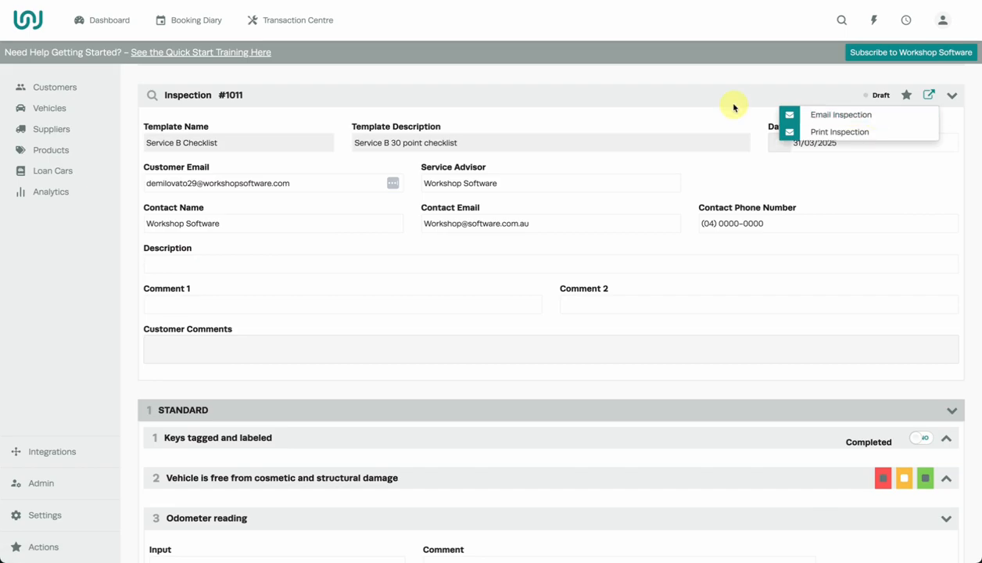
click(736, 101)
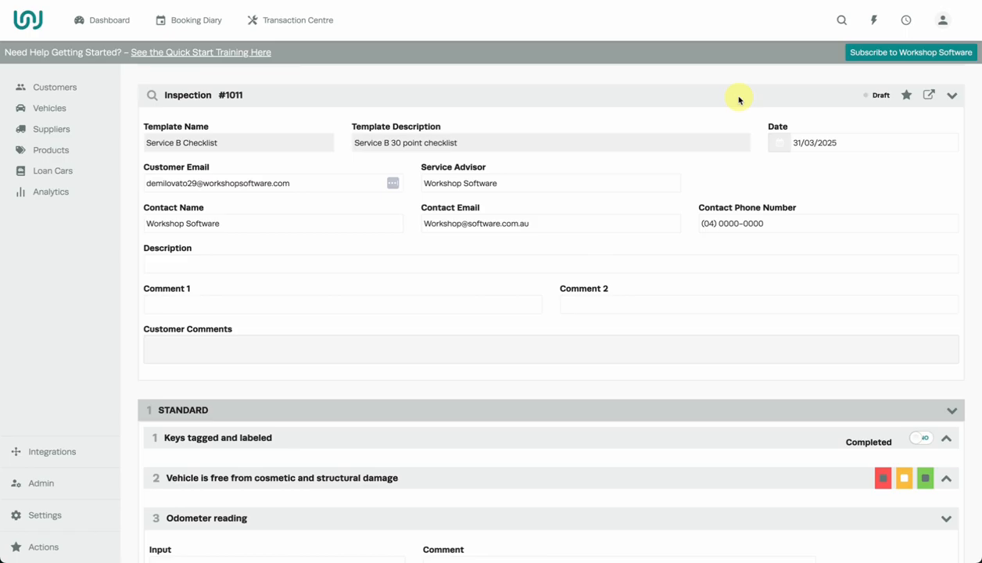
Expand the inspection's Attachments section to view its upload controls and recheck the output options.
scroll(739, 99, down, 1)
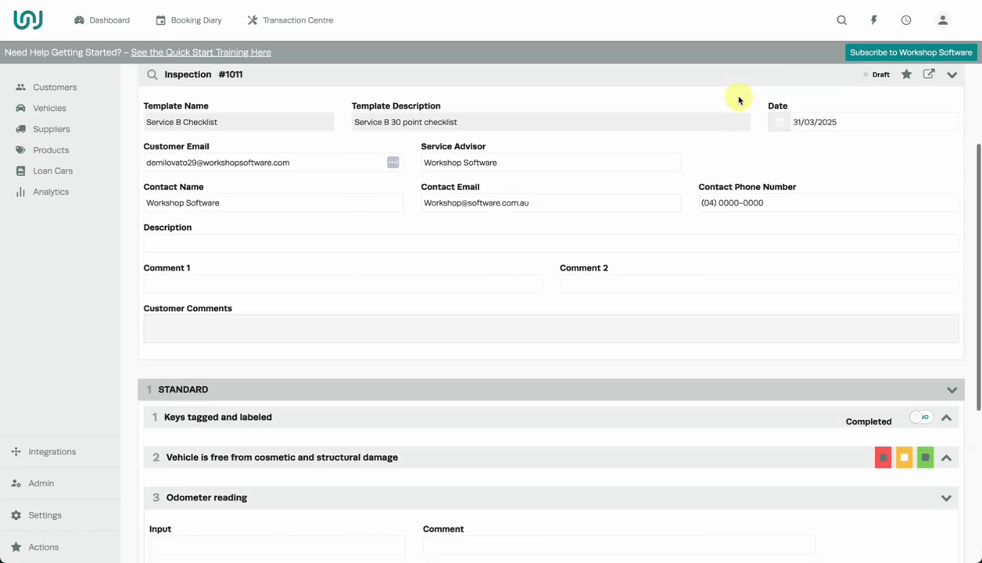
scroll(738, 100, up, 3)
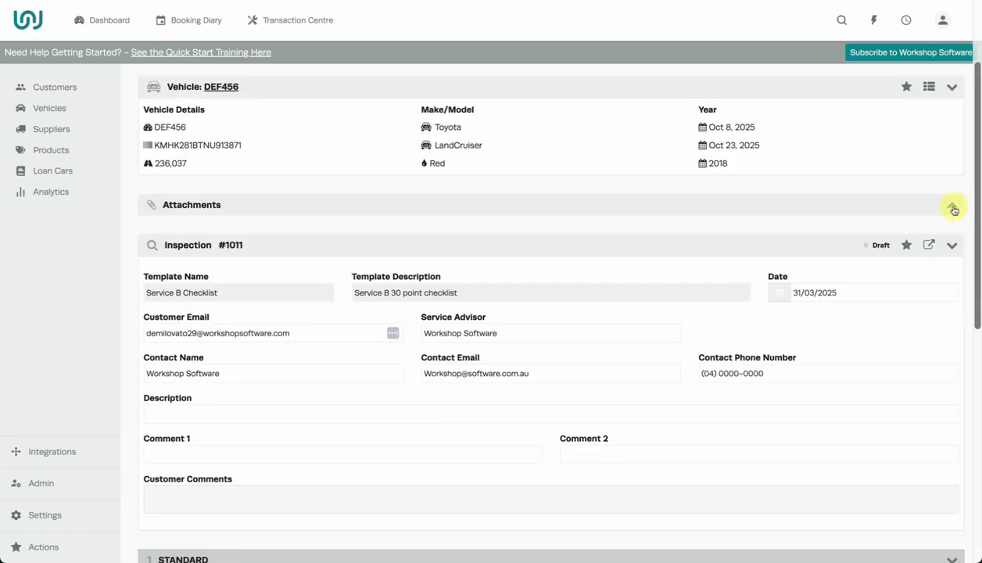
click(952, 205)
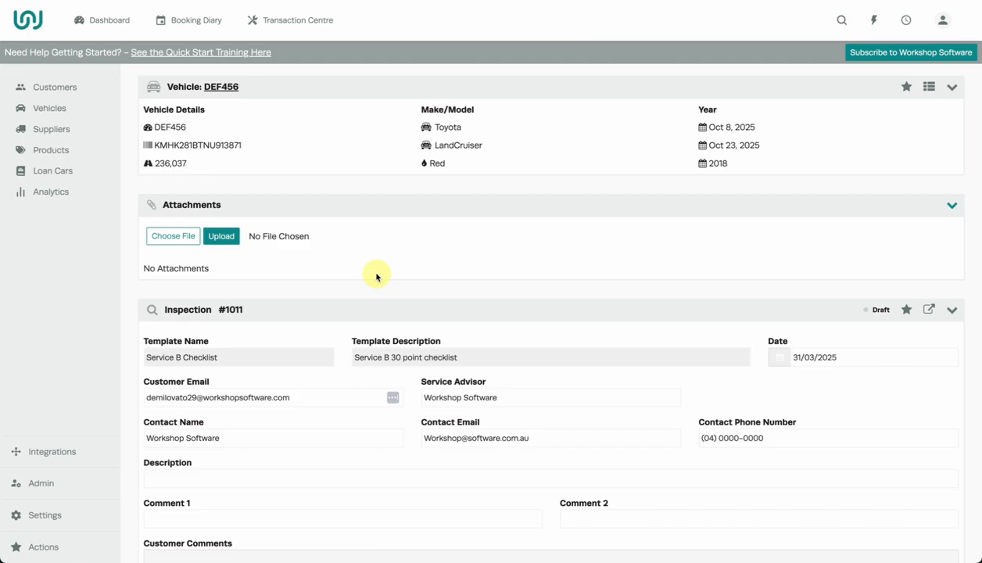
scroll(376, 276, down, 1)
click(927, 306)
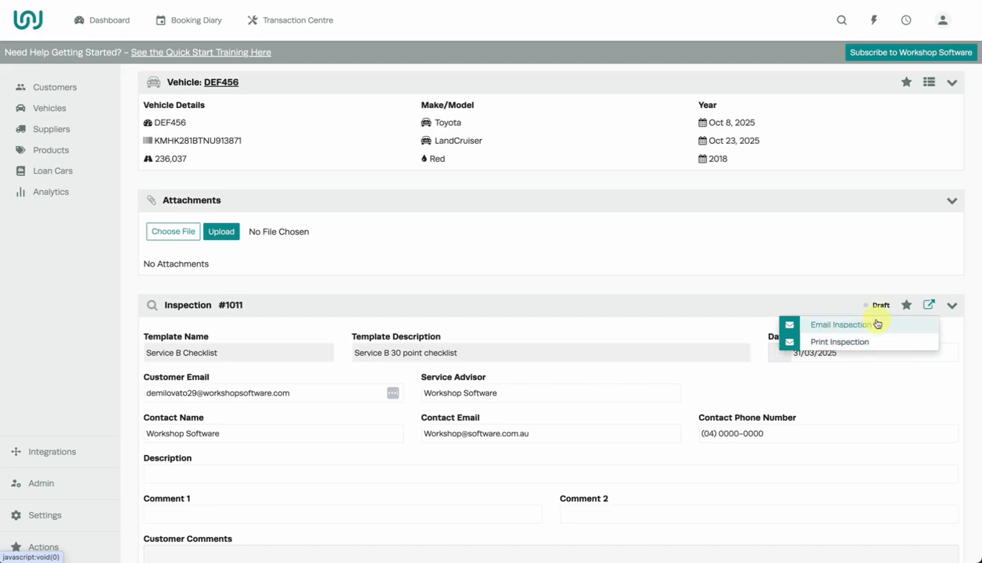
click(775, 283)
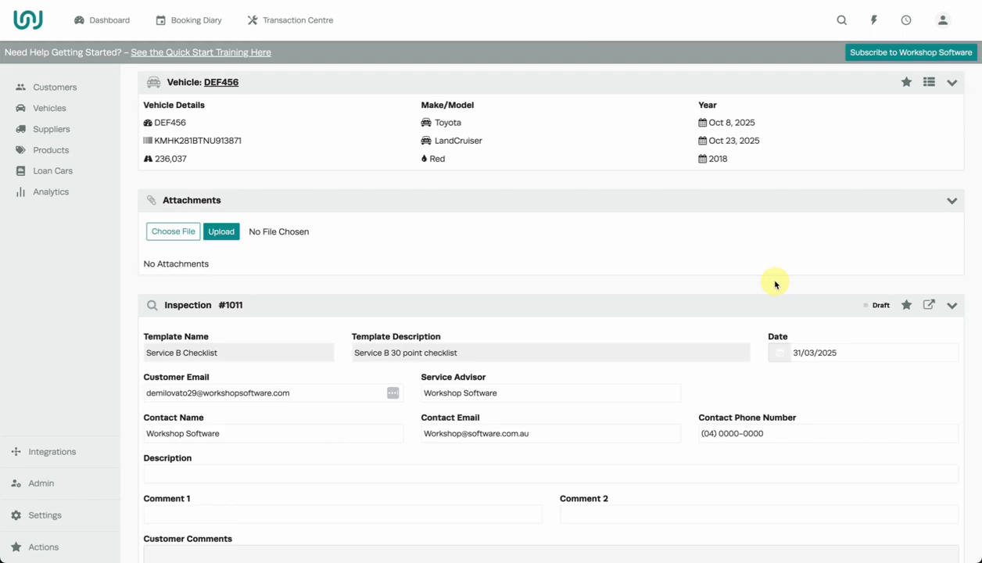
Mark "Keys tagged and labeled" as completed and check the item's comment and urgency fields.
scroll(775, 283, down, 5)
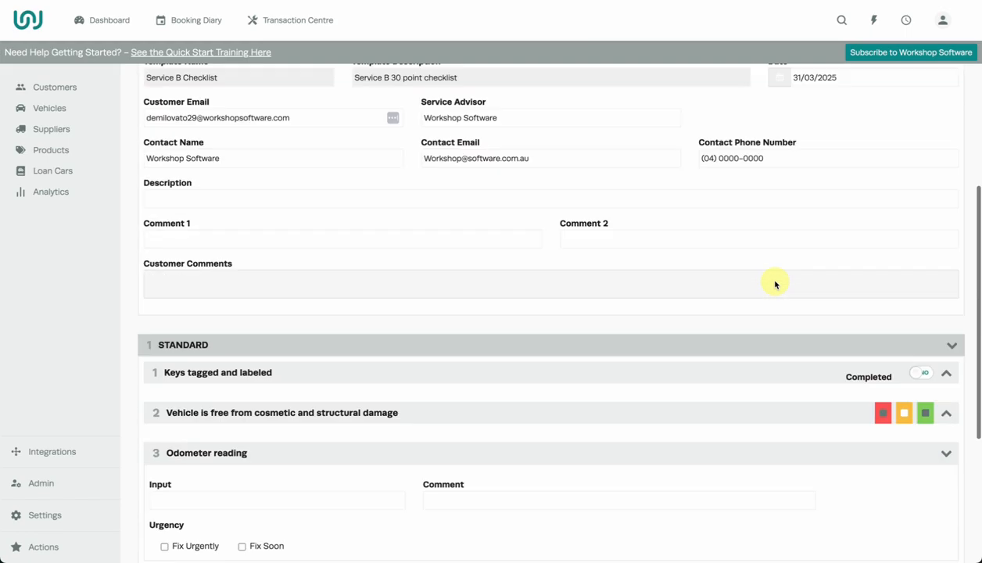
scroll(776, 283, down, 2)
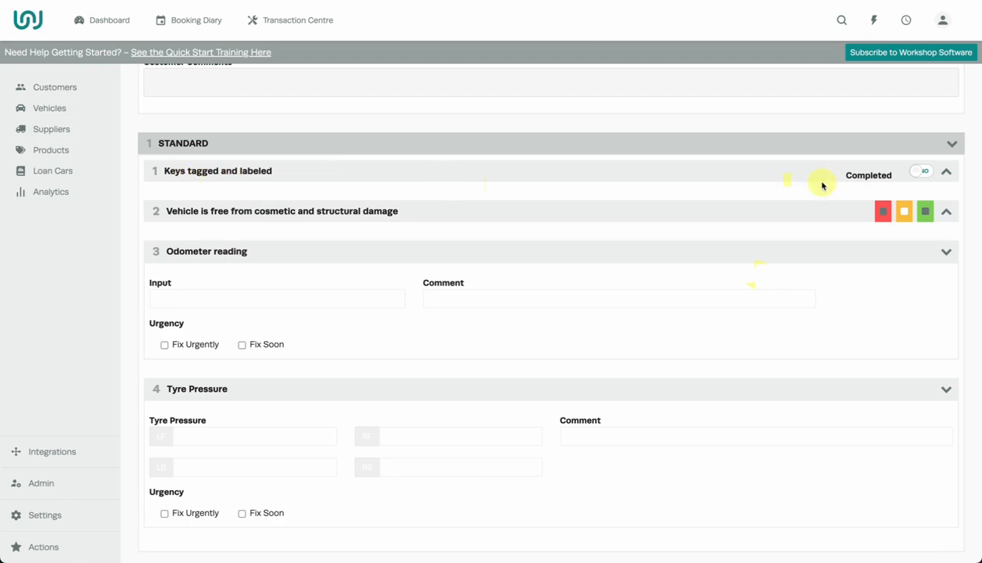
click(916, 174)
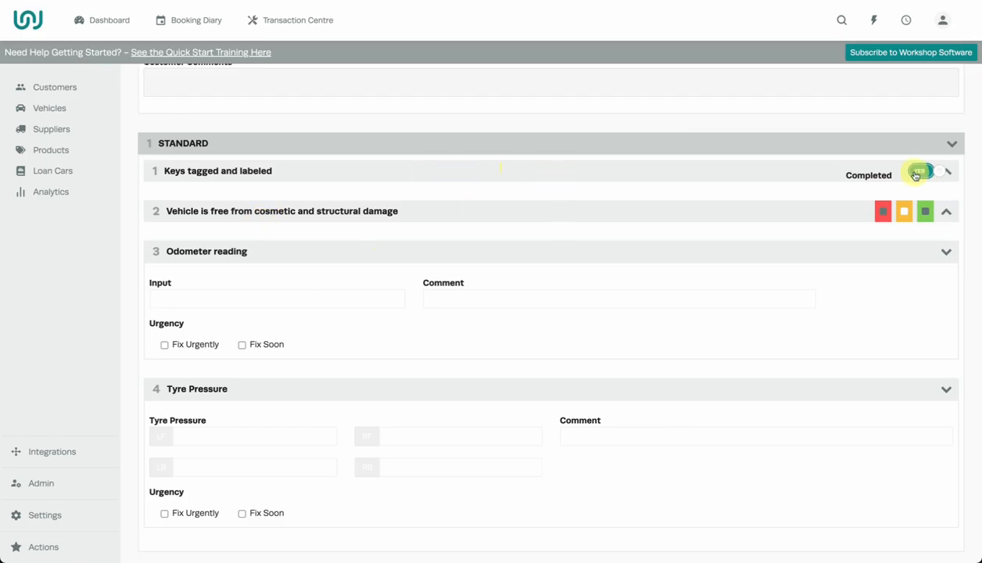
click(952, 175)
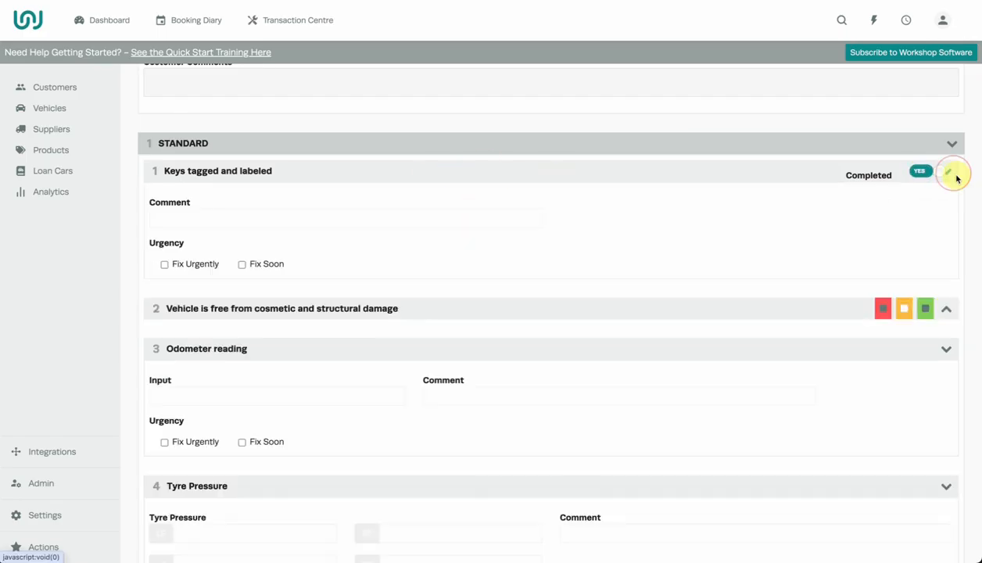
click(235, 215)
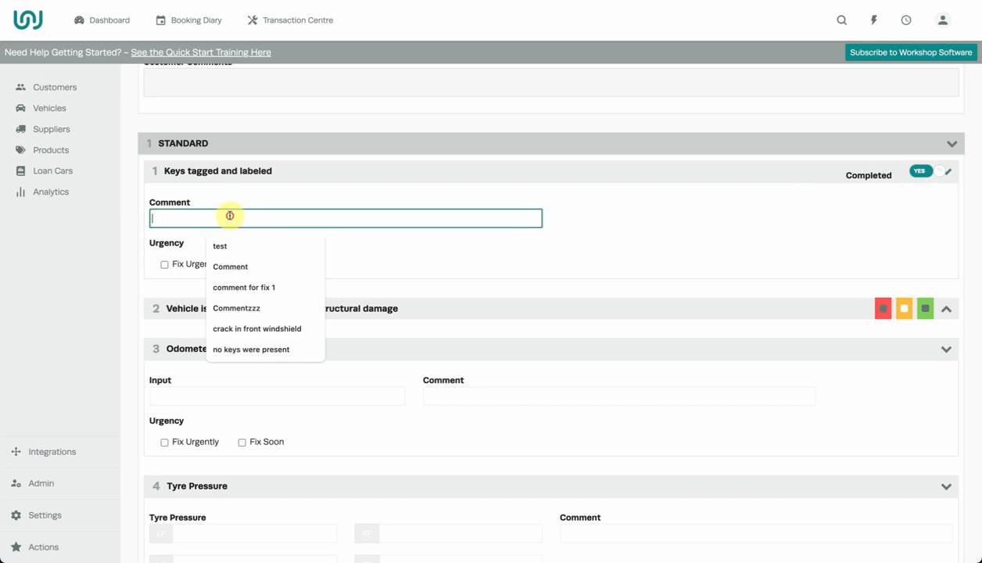
click(145, 240)
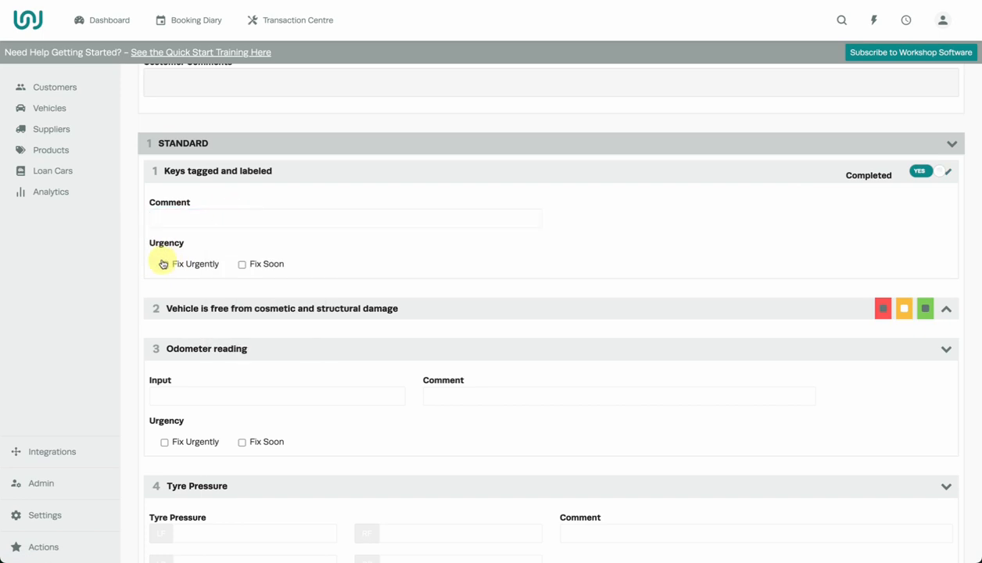
click(949, 172)
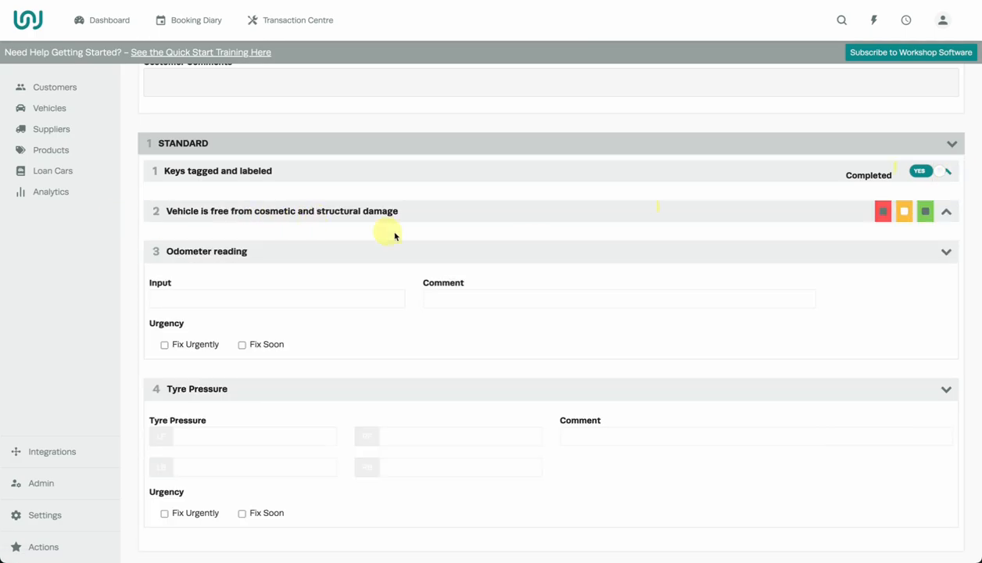
Try the green and yellow ratings on the cosmetic and structural damage item, set it to red, and check its comment and estimate fields.
click(924, 211)
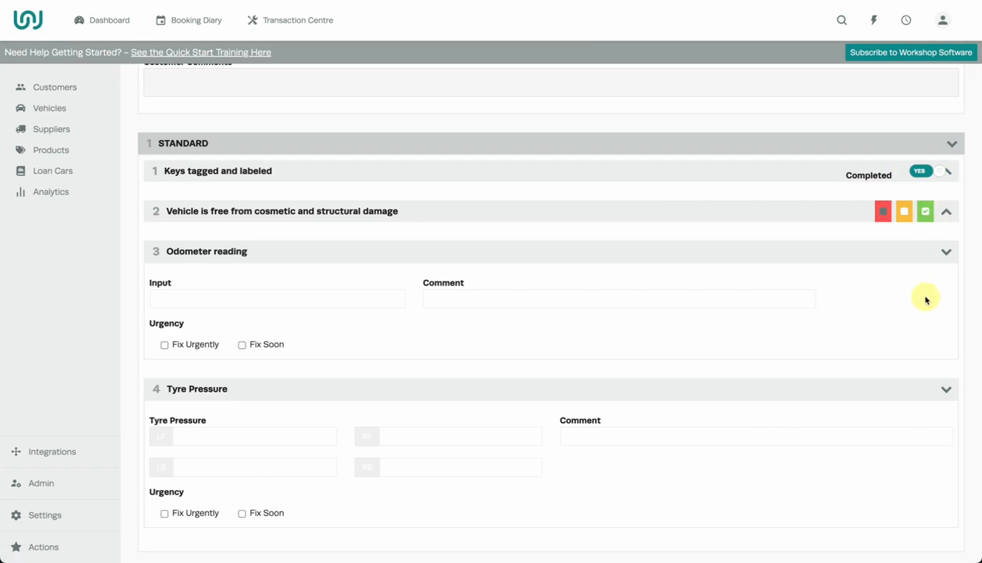
click(903, 211)
click(883, 212)
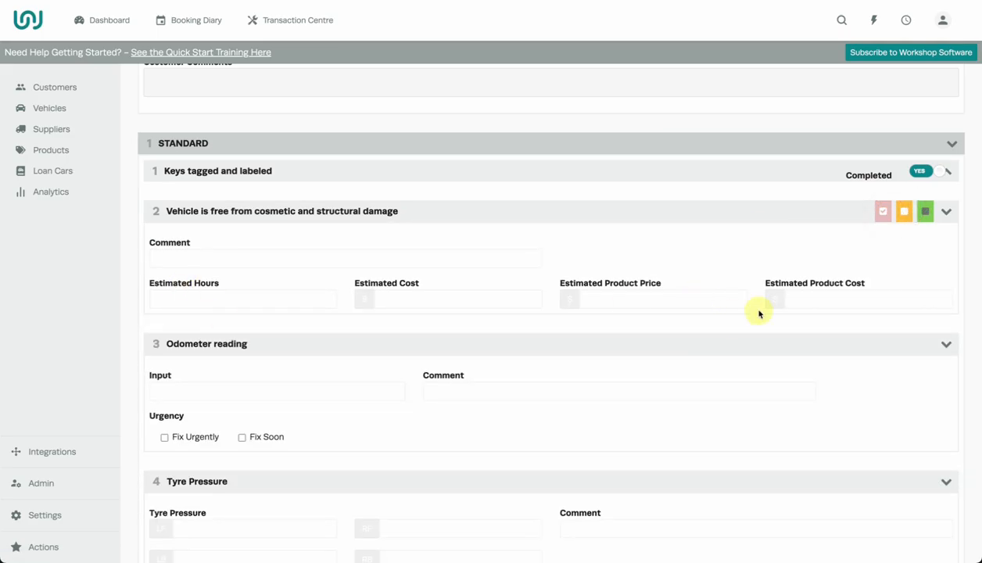
click(313, 260)
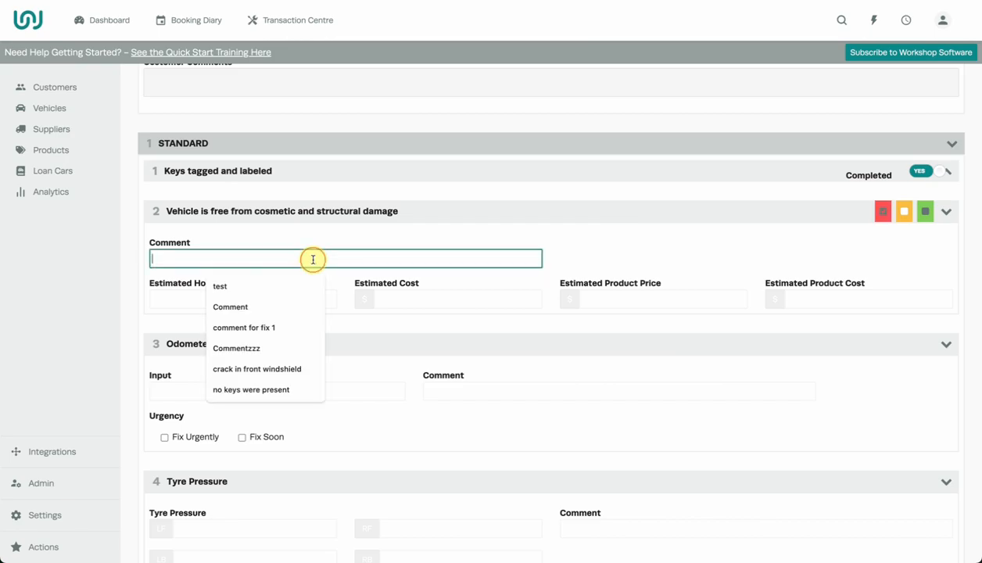
click(176, 295)
click(421, 299)
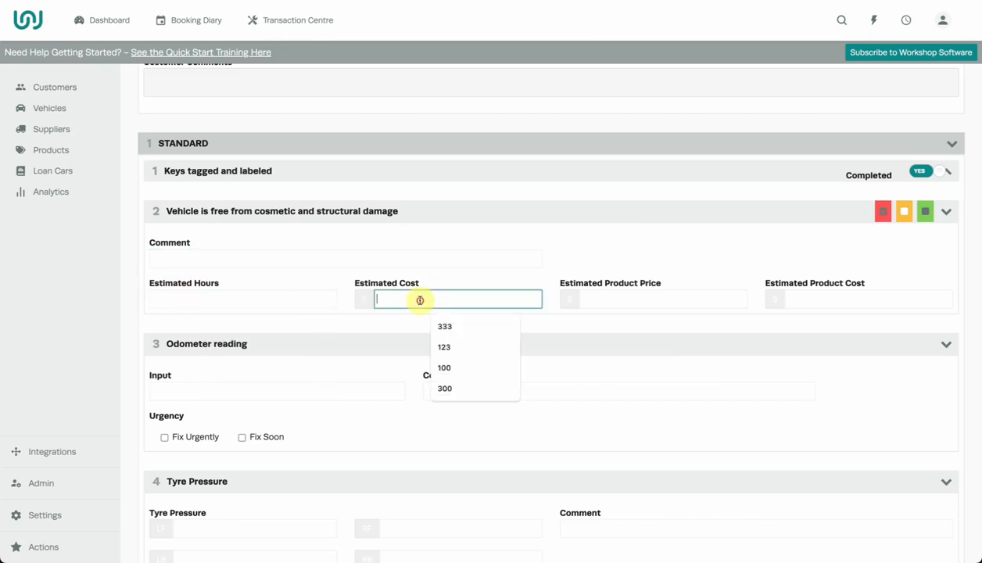
click(517, 282)
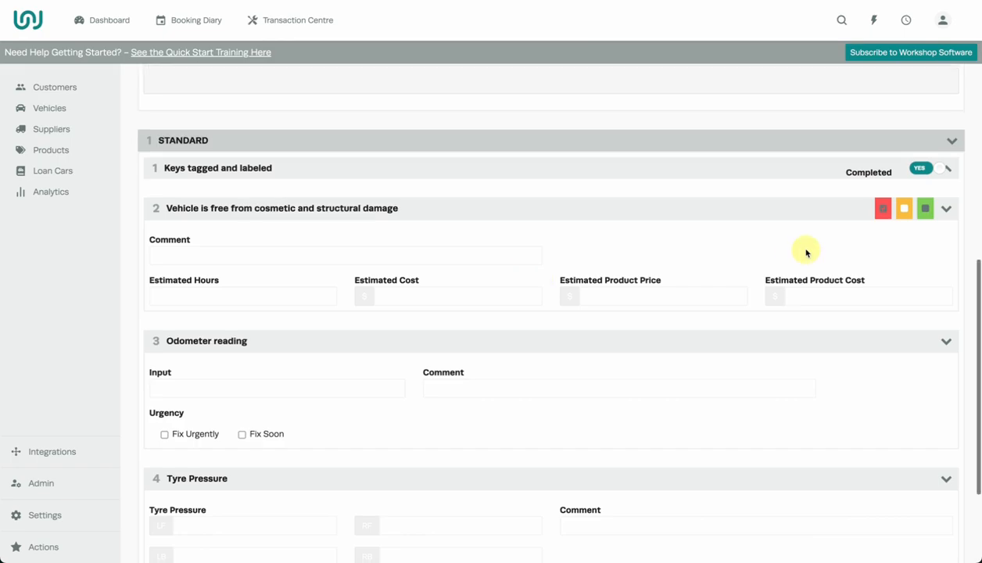
Enter the comment "Cracked windshield" for the cosmetic and structural damage item, with estimated hours 1 and estimated cost 300.
click(416, 258)
text(Cracked windshield)
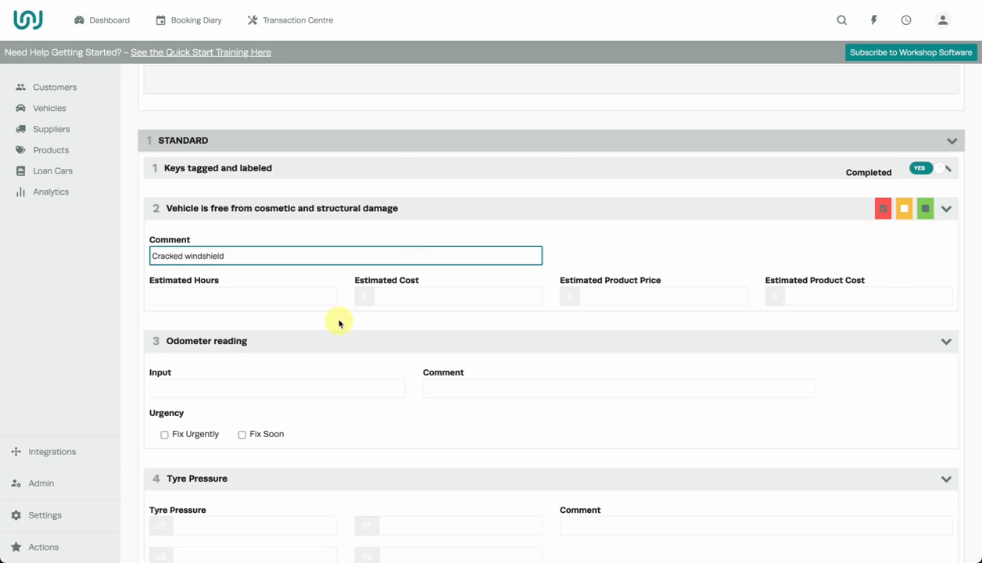
click(304, 295)
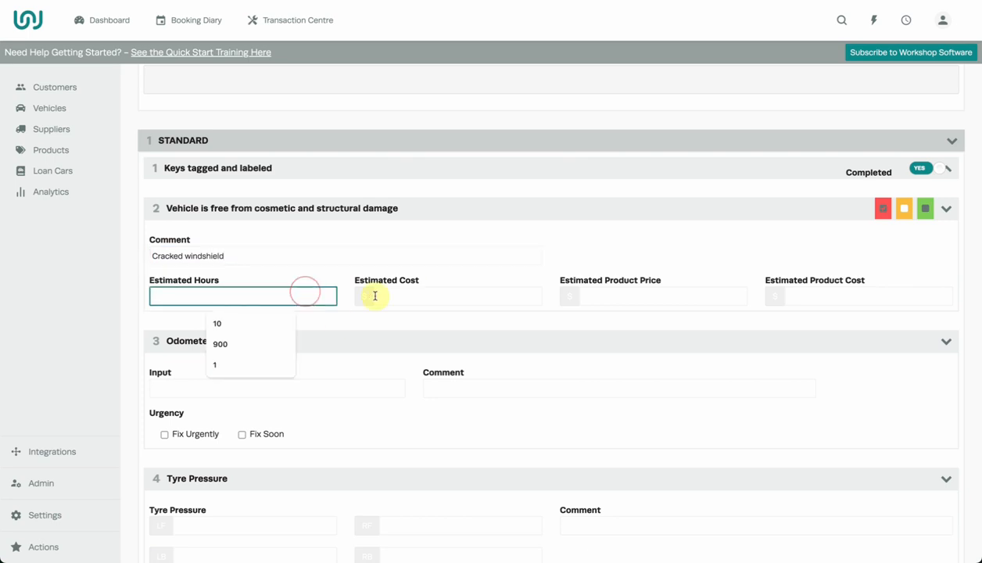
text(1)
click(418, 295)
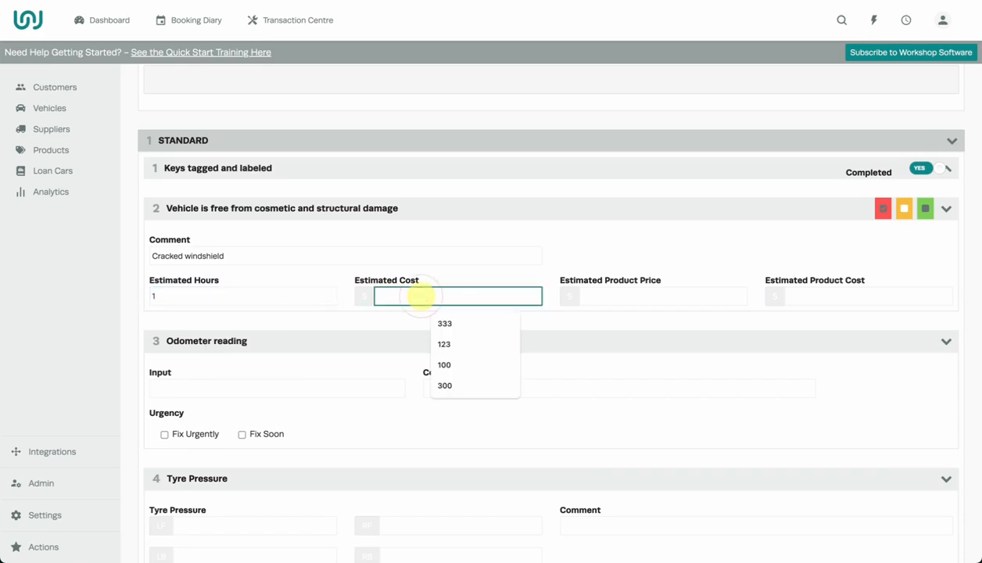
text(300)
click(463, 270)
scroll(553, 314, down, 2)
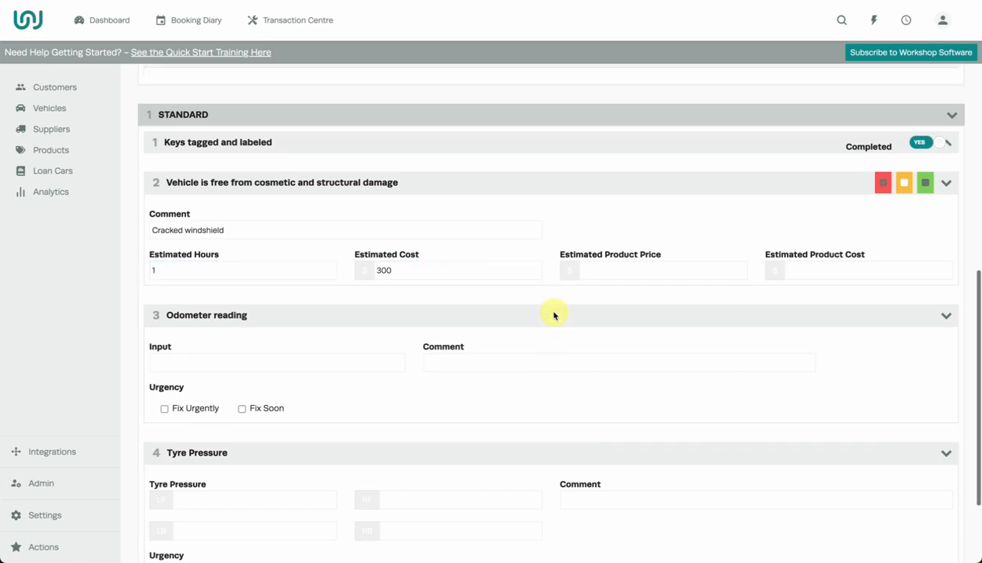
Enter 60000 as the input for the Odometer reading item.
scroll(552, 314, down, 2)
click(388, 272)
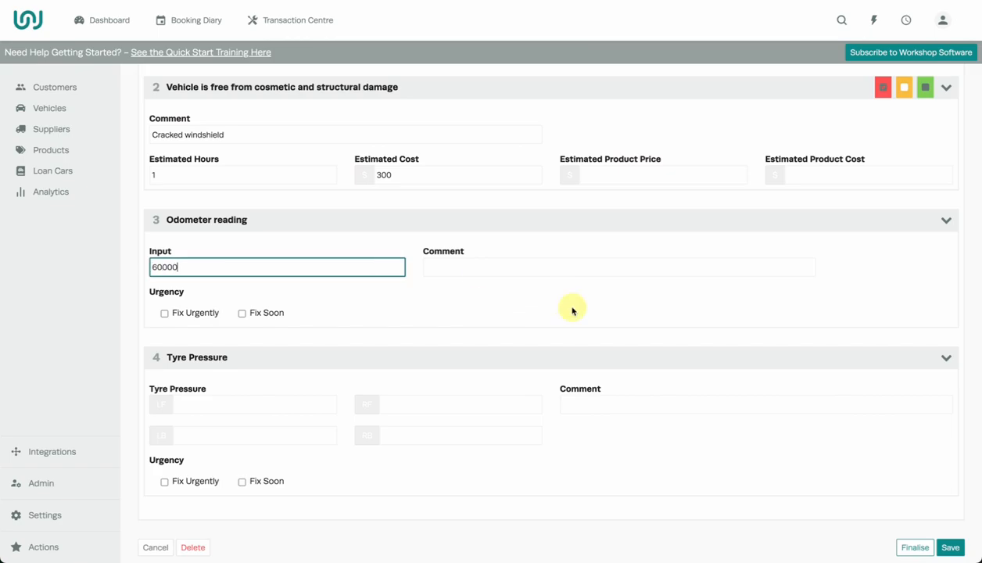
scroll(617, 321, down, 2)
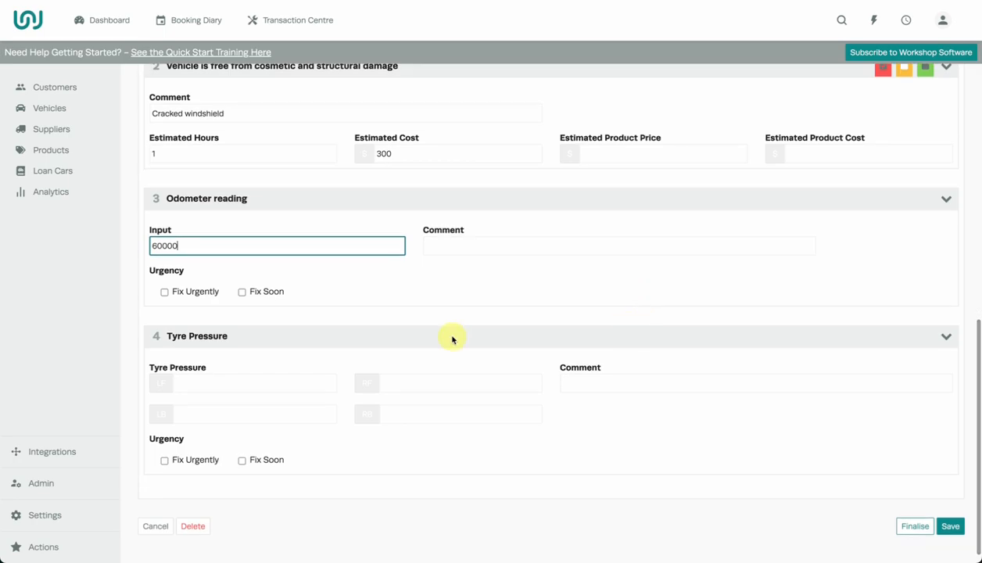
Set all four tyre pressures, LF, RF, LB and RB, to 32 and save the inspection.
click(318, 366)
text(32)
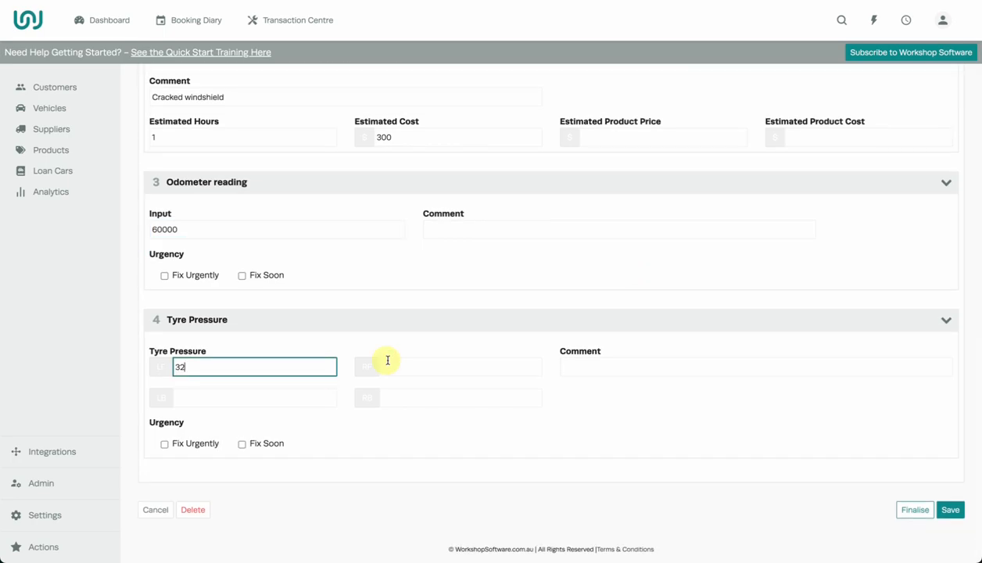
click(409, 363)
text(32)
click(310, 397)
text(32)
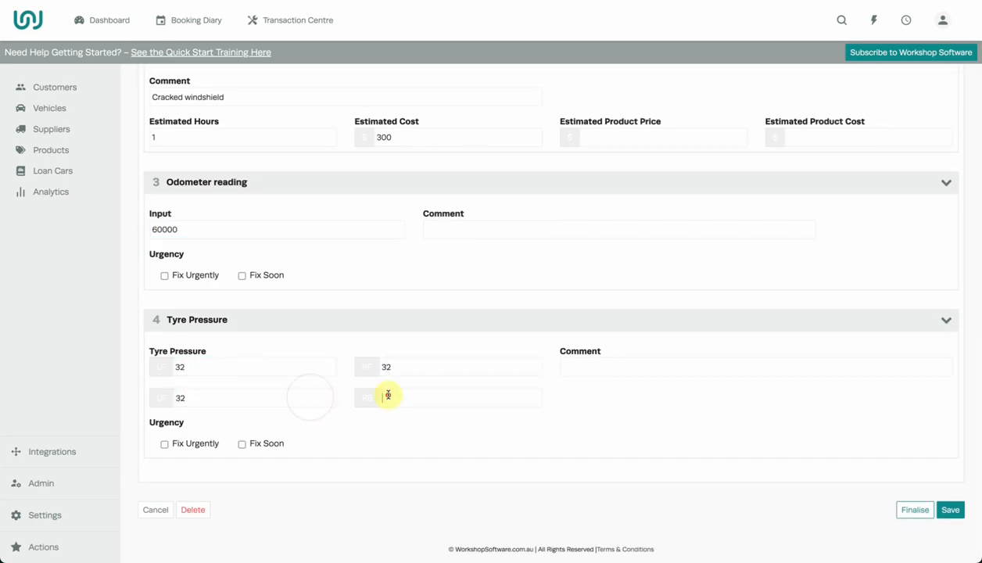
click(387, 395)
text(32)
click(715, 469)
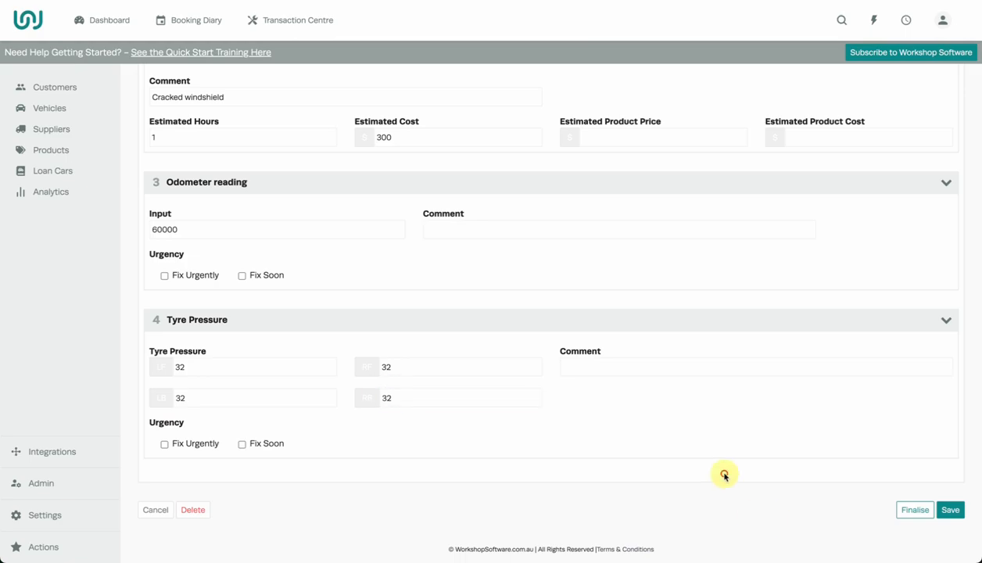
click(951, 508)
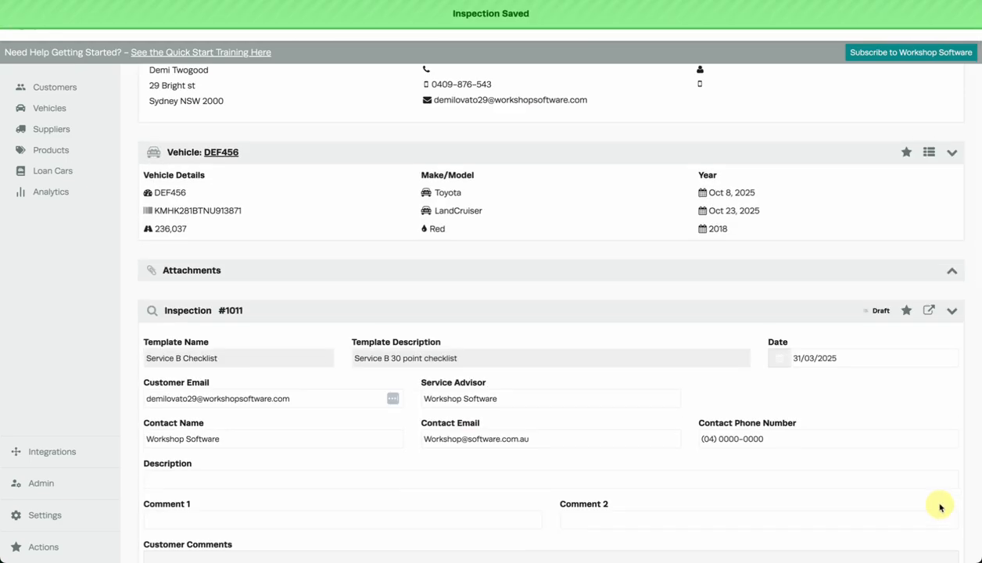
Review the saved inspection from its template and contact details through all four items of the Standard section.
scroll(938, 508, down, 3)
scroll(938, 508, down, 5)
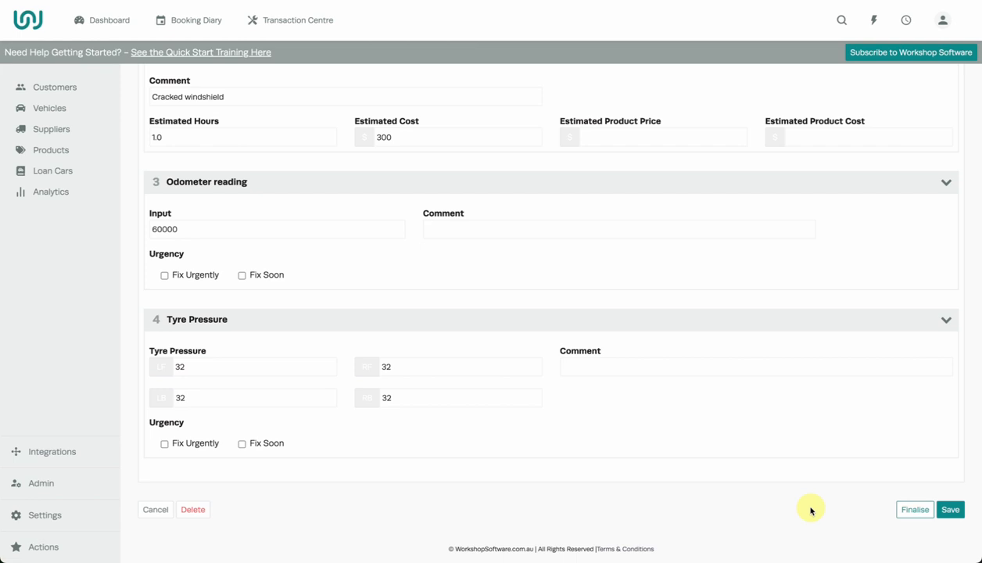
scroll(810, 511, up, 8)
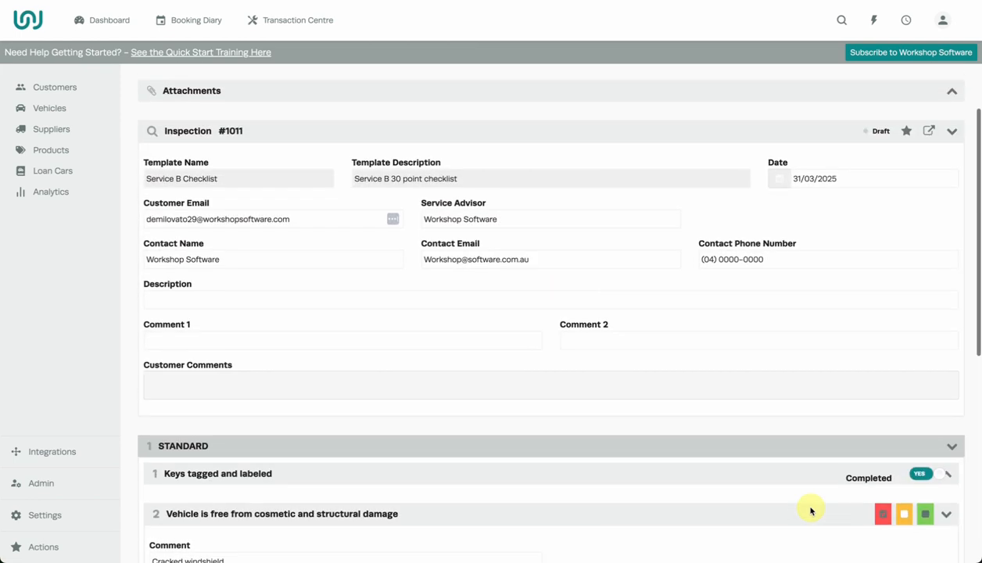
scroll(810, 510, down, 3)
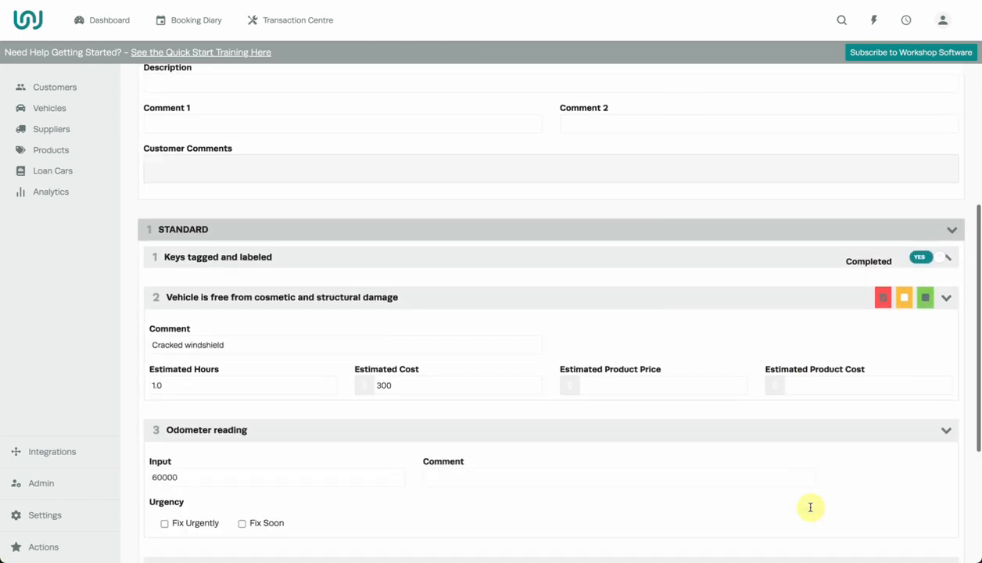
scroll(810, 507, down, 3)
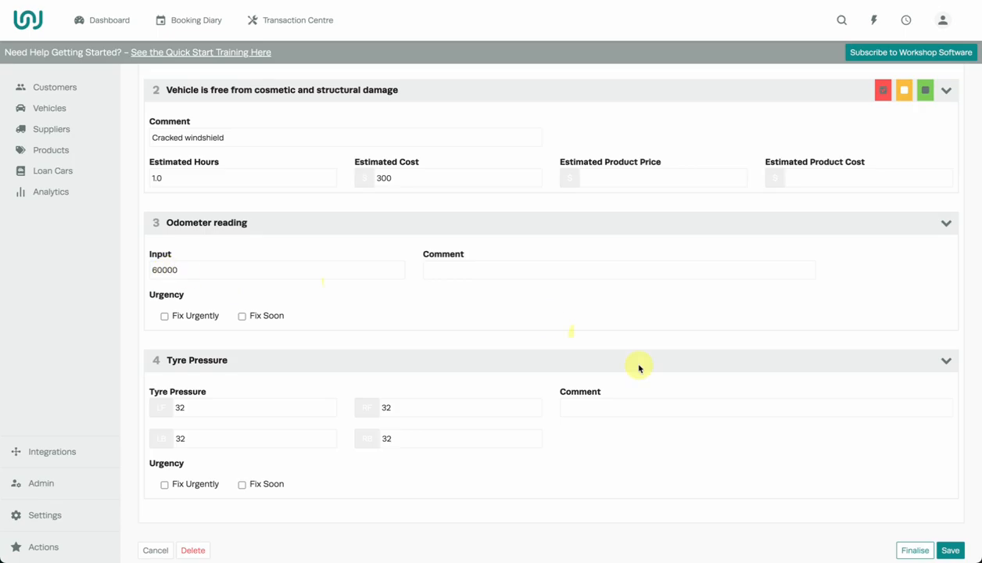
scroll(639, 366, down, 1)
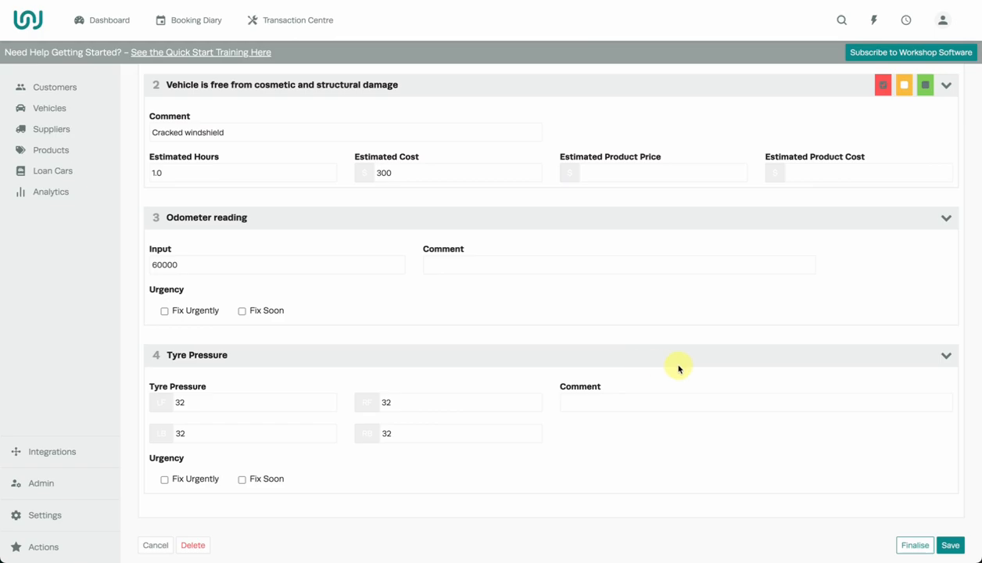
scroll(677, 368, up, 4)
scroll(678, 368, down, 3)
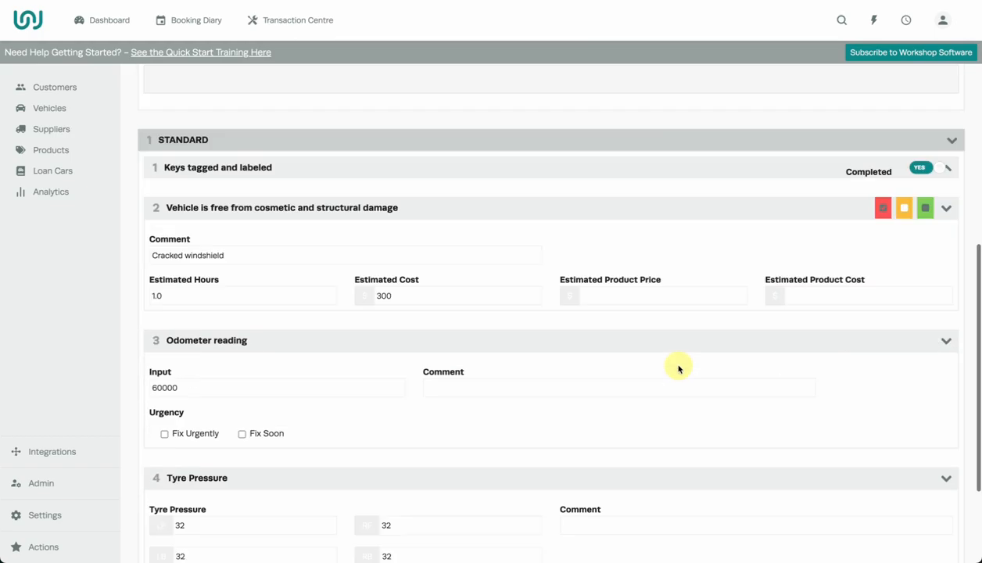
scroll(840, 543, down, 3)
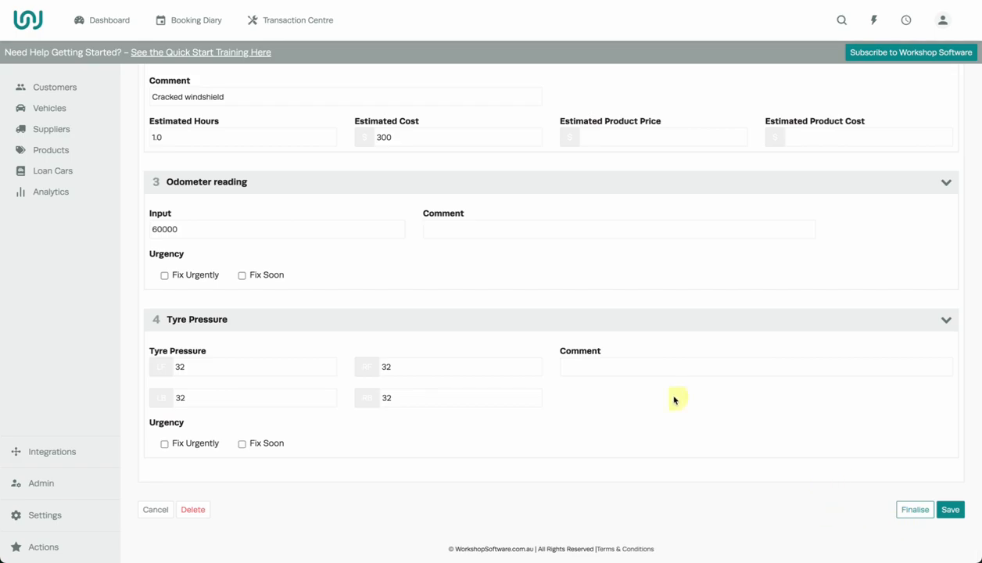
Reopen the draft inspection from the Toyota LandCruiser job in the Transaction Centre.
click(310, 28)
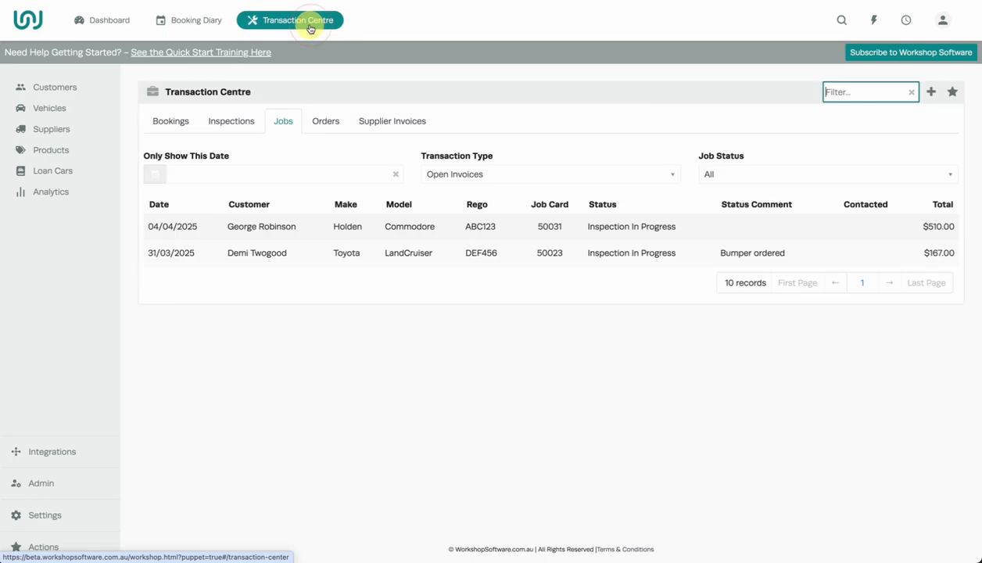
click(313, 253)
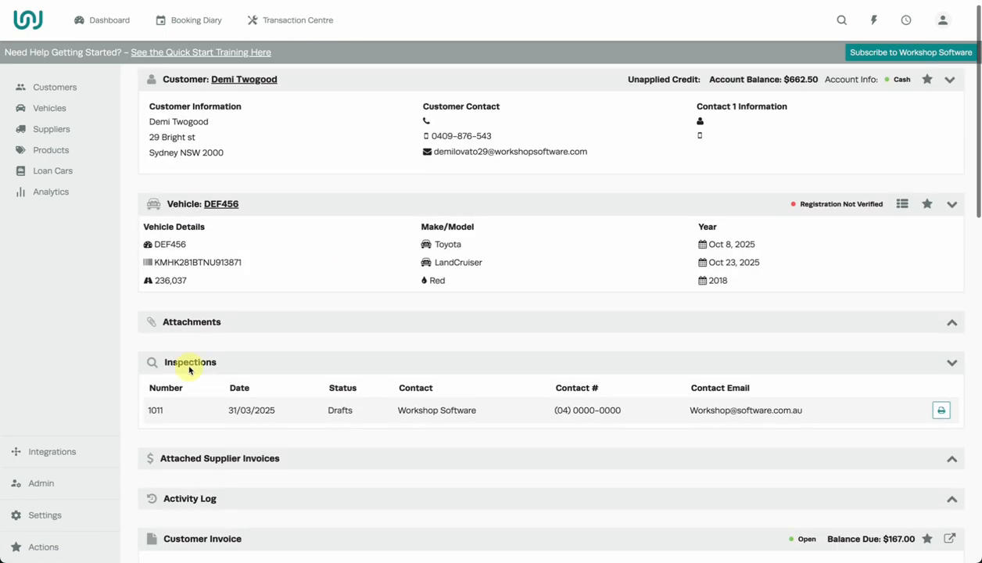
scroll(200, 373, down, 2)
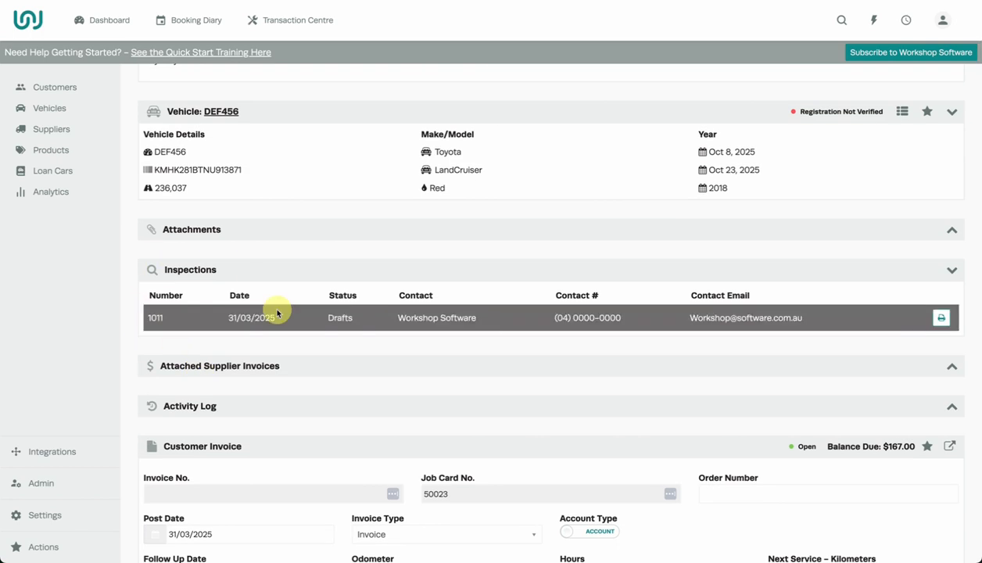
click(332, 316)
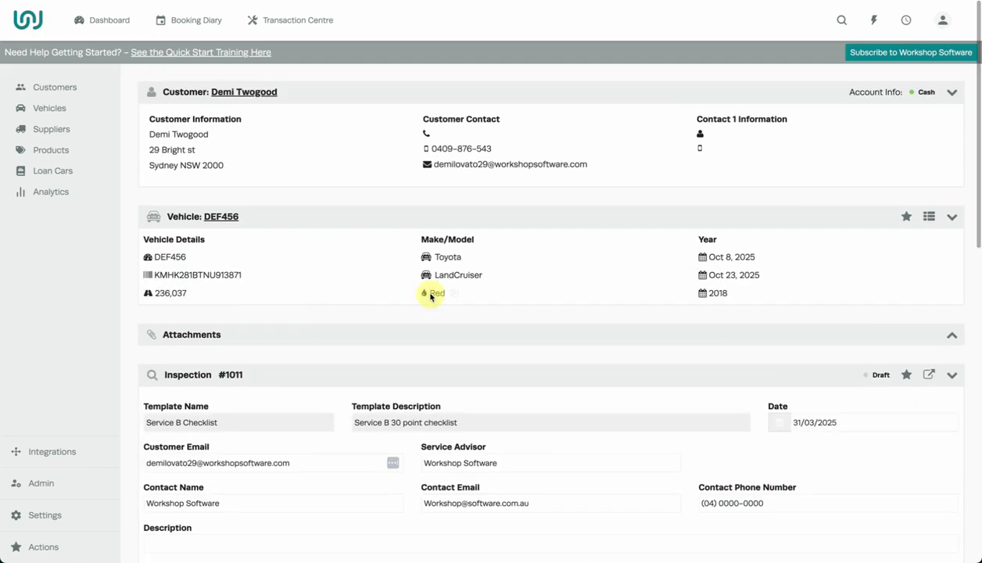
Finalise the LandCruiser inspection and confirm the finalisation.
scroll(430, 296, down, 9)
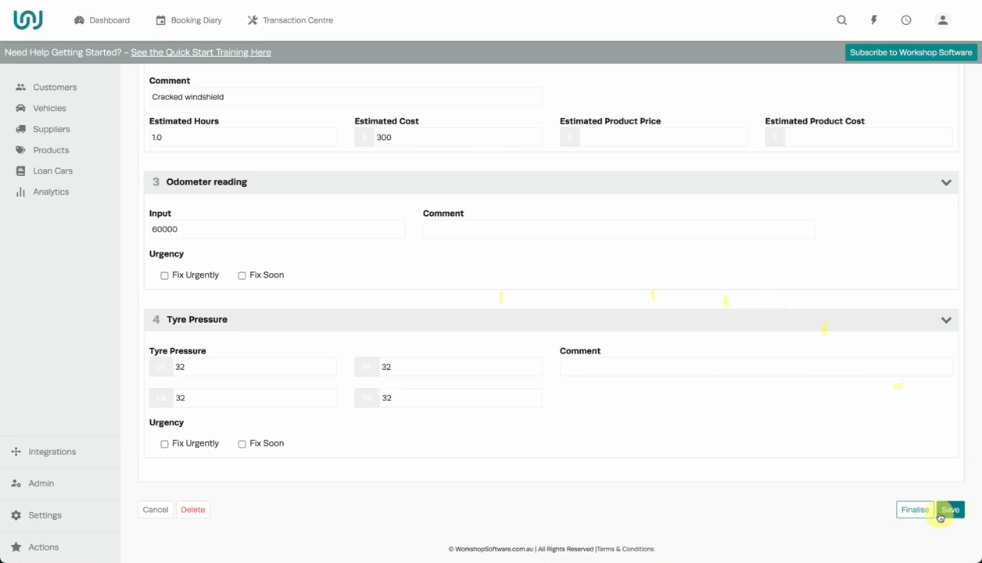
click(914, 510)
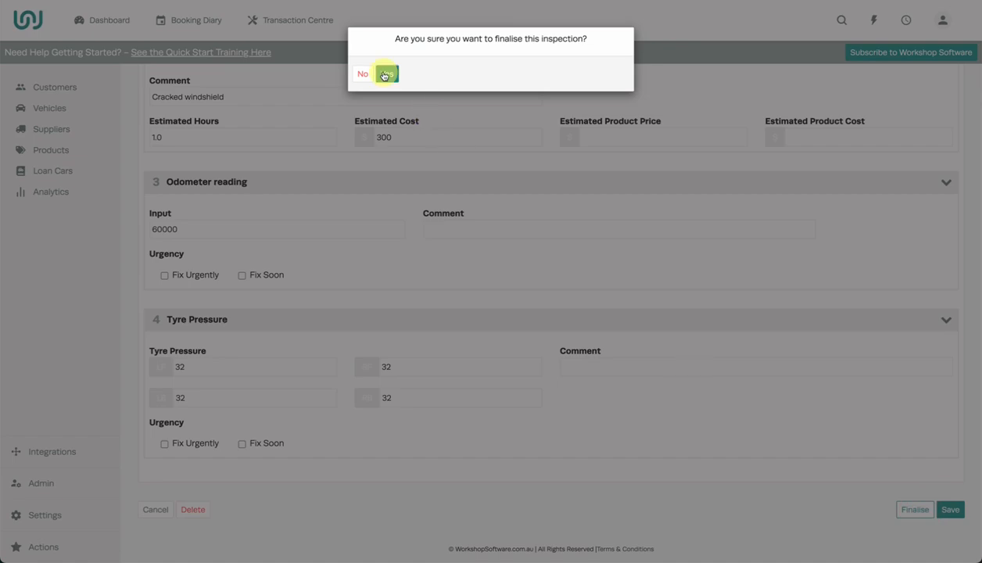
click(385, 74)
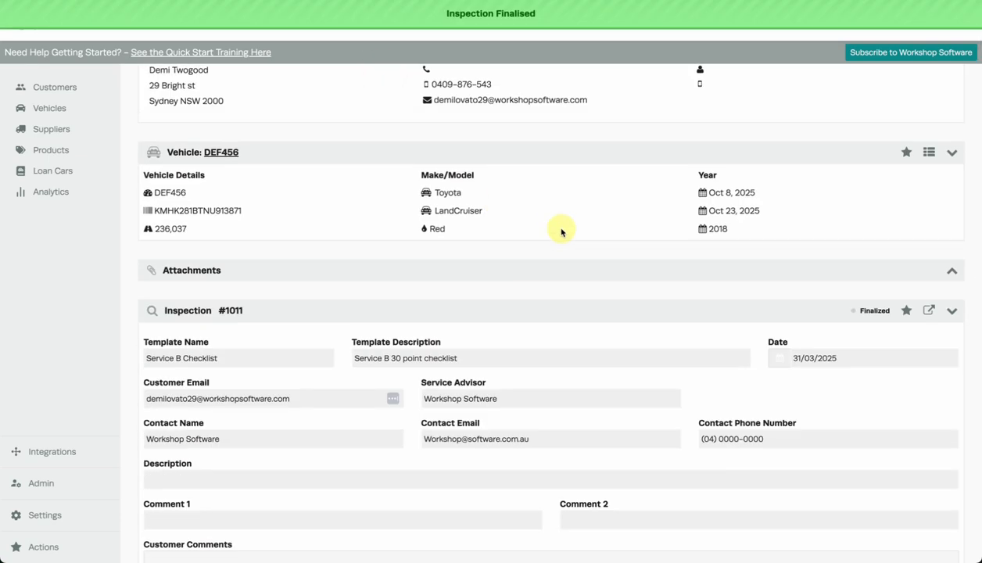
Generate the printable PDF of the finalised inspection and look over its customer, vehicle and checklist sections.
scroll(566, 241, down, 1)
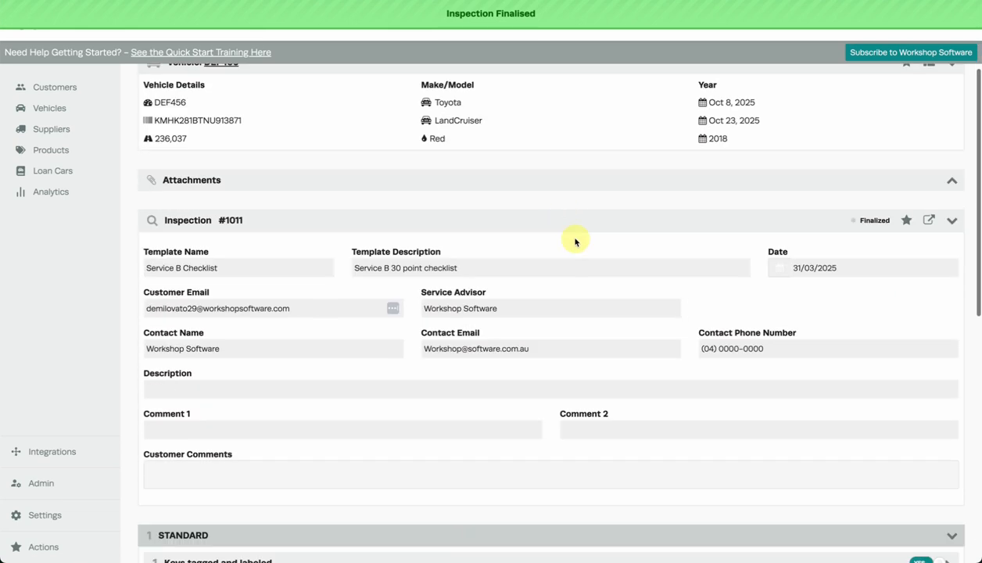
click(925, 221)
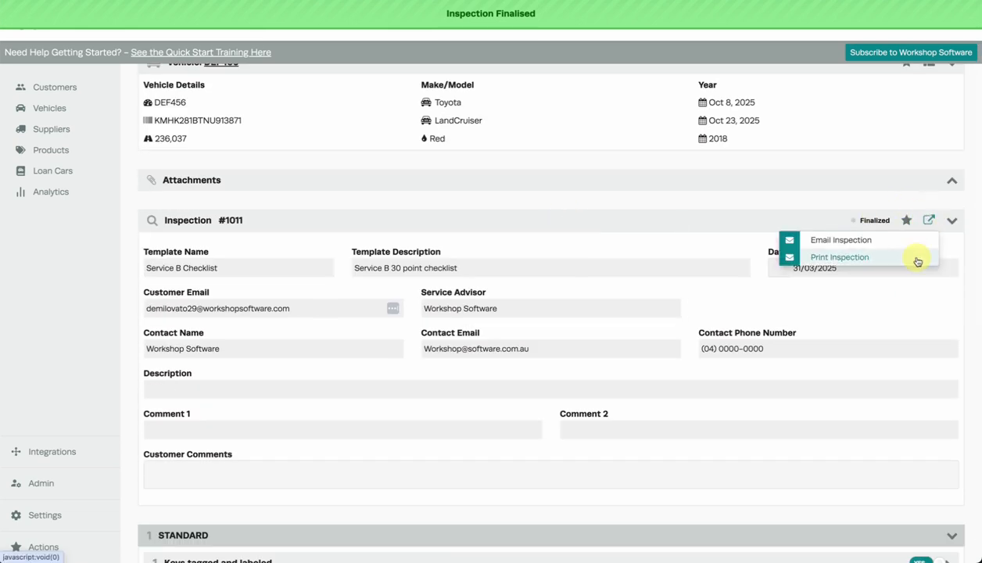
click(917, 259)
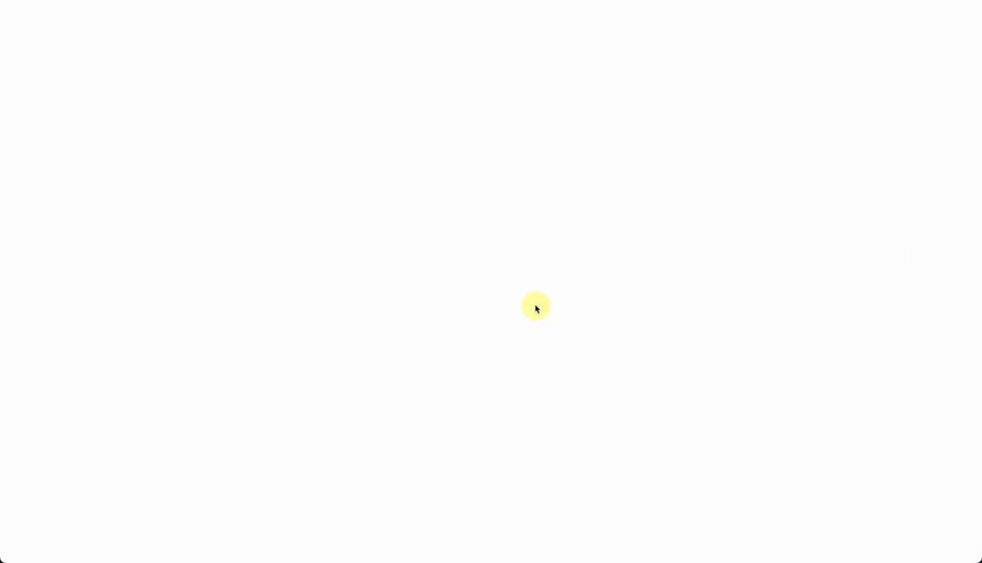
scroll(535, 307, down, 3)
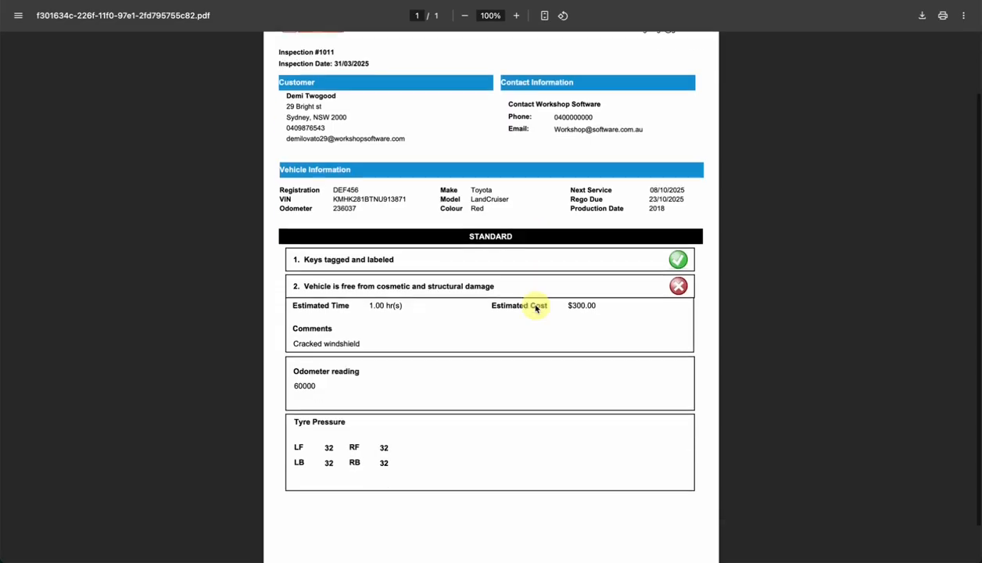
scroll(617, 207, up, 1)
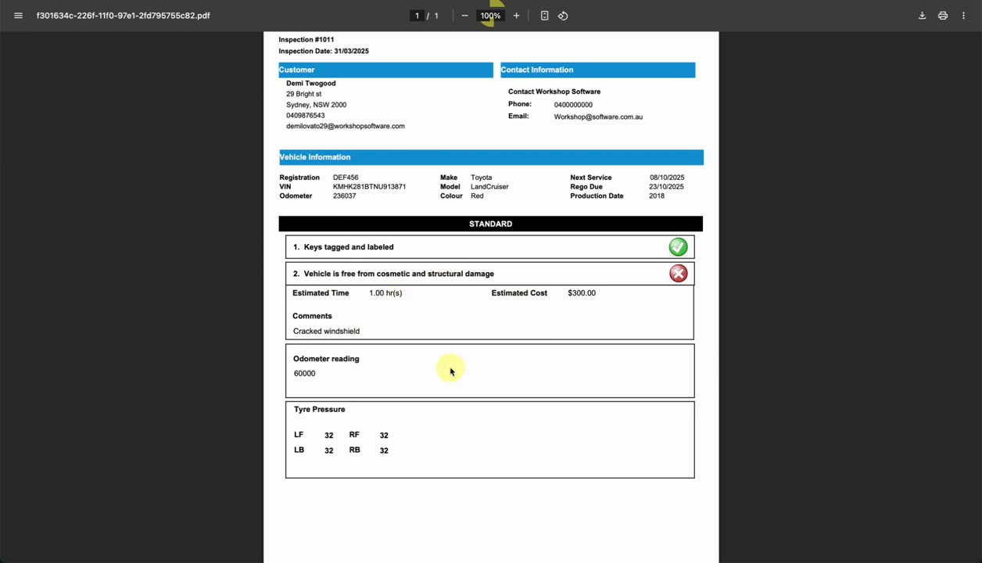
Check the inspection's email and print options, and take another look at the generated PDF report.
click(185, 1)
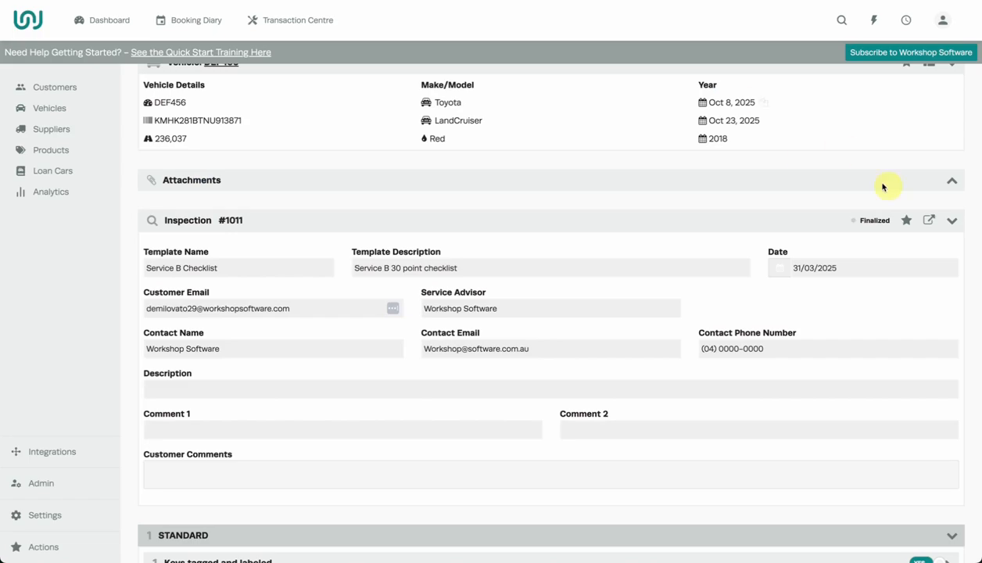
click(929, 221)
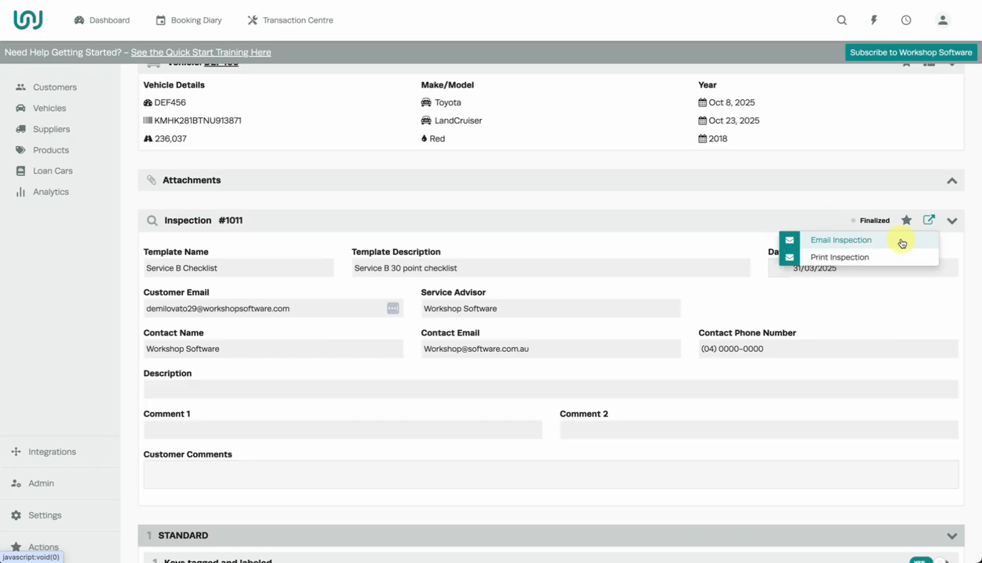
click(293, 1)
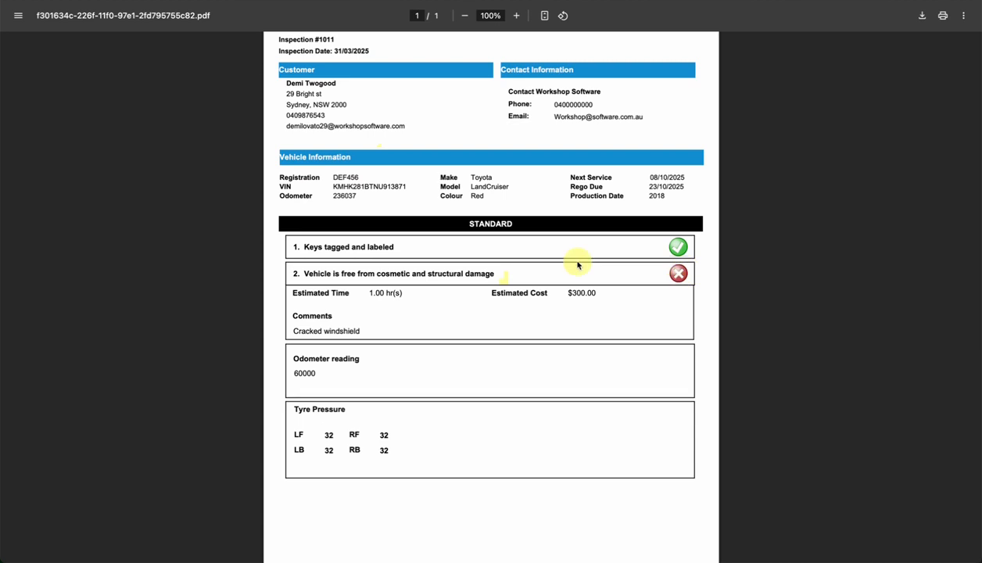
click(149, 1)
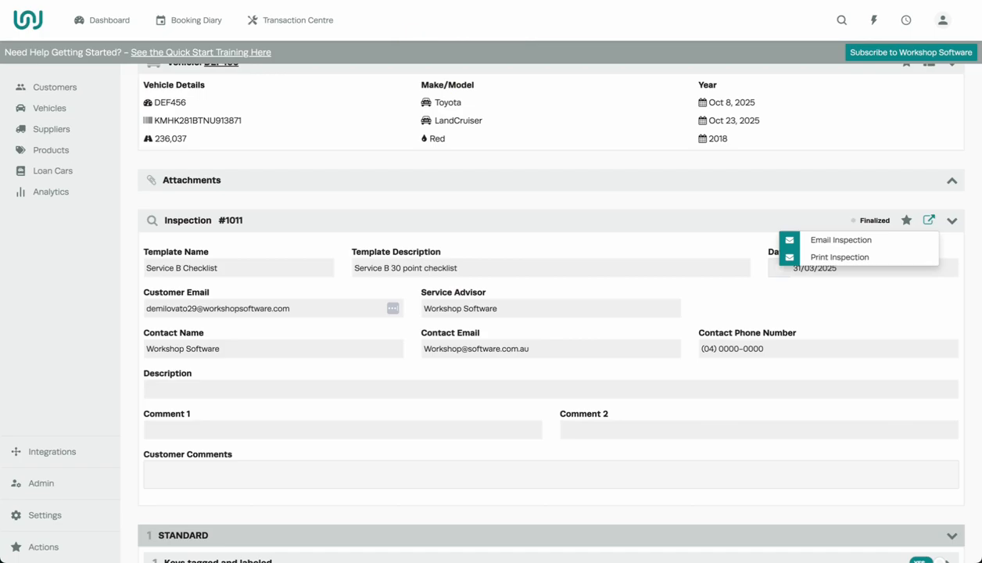
List the inspections with status Finalised in the Transaction Centre.
click(289, 21)
click(290, 21)
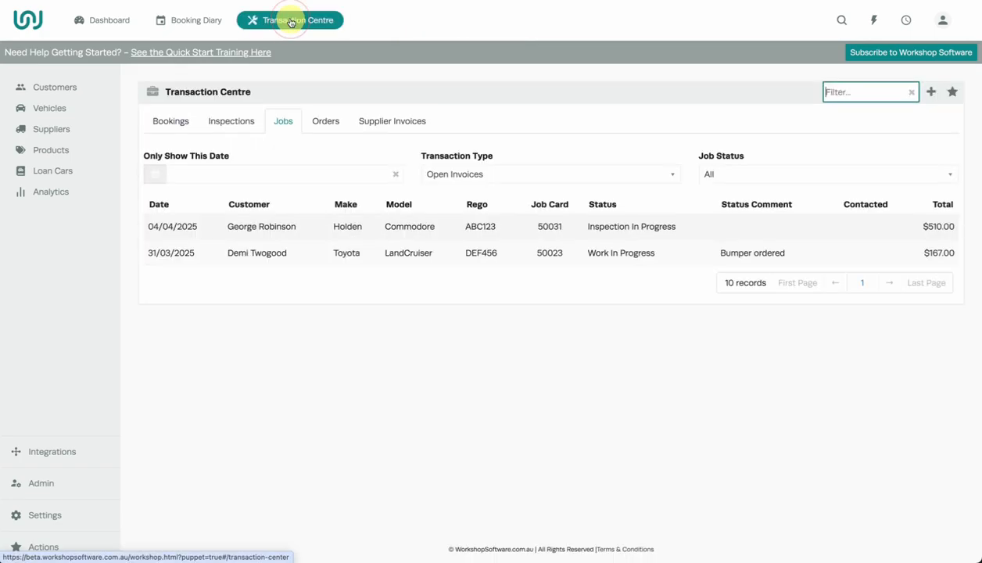
click(239, 132)
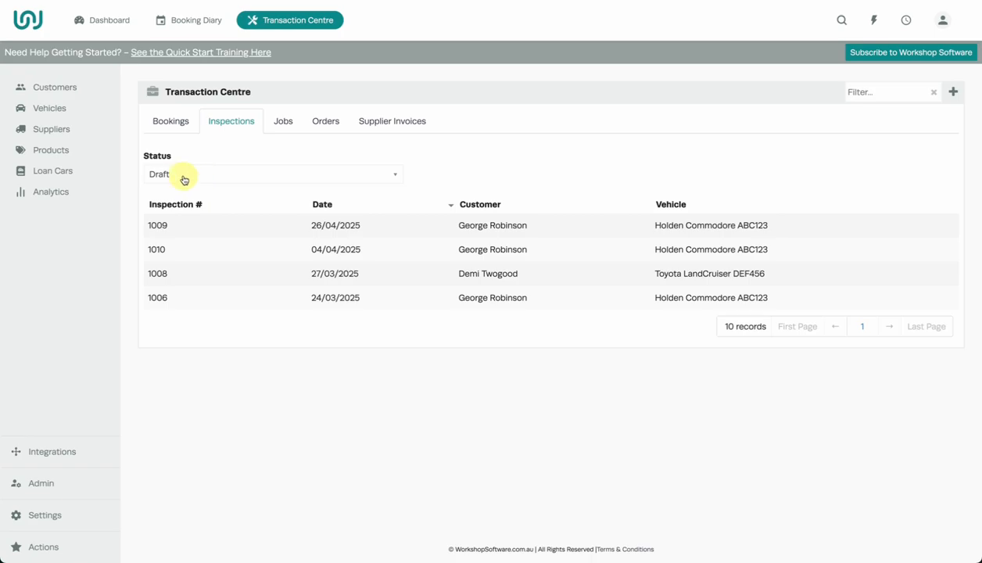
click(233, 178)
click(227, 234)
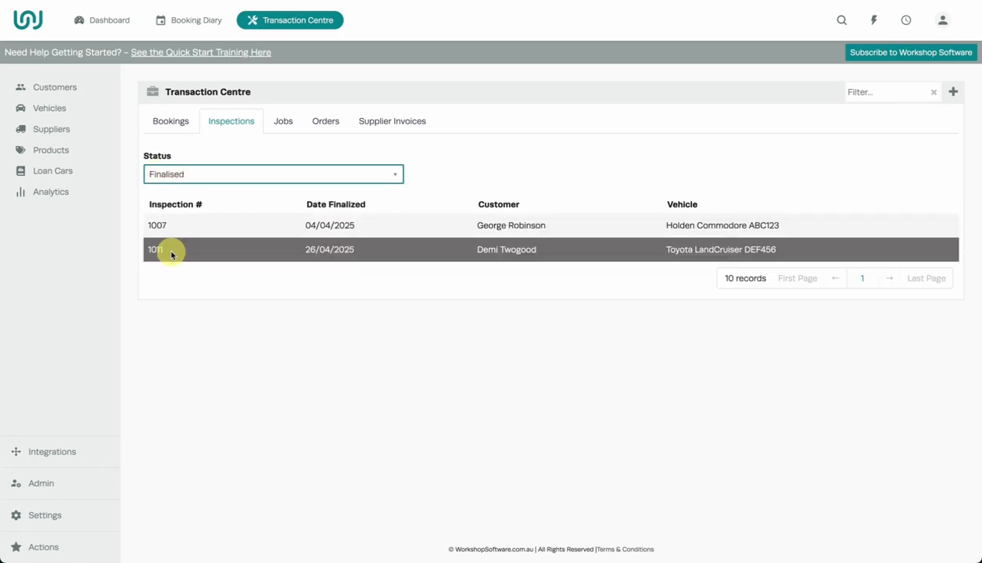
Filter the inspections list by Finalised/Work, Requested Approval and Approved in turn to check each status.
click(368, 179)
click(367, 189)
click(368, 177)
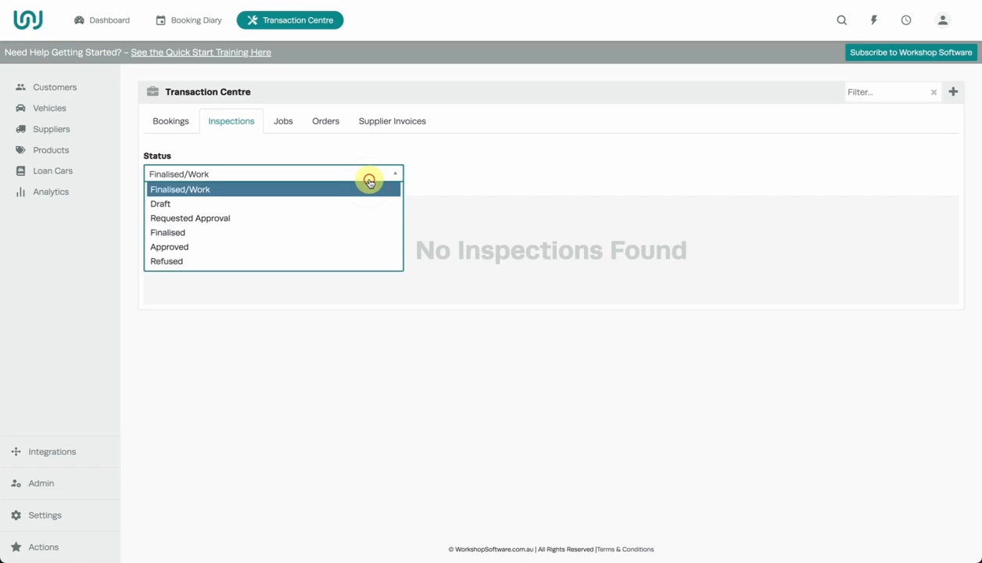
click(293, 226)
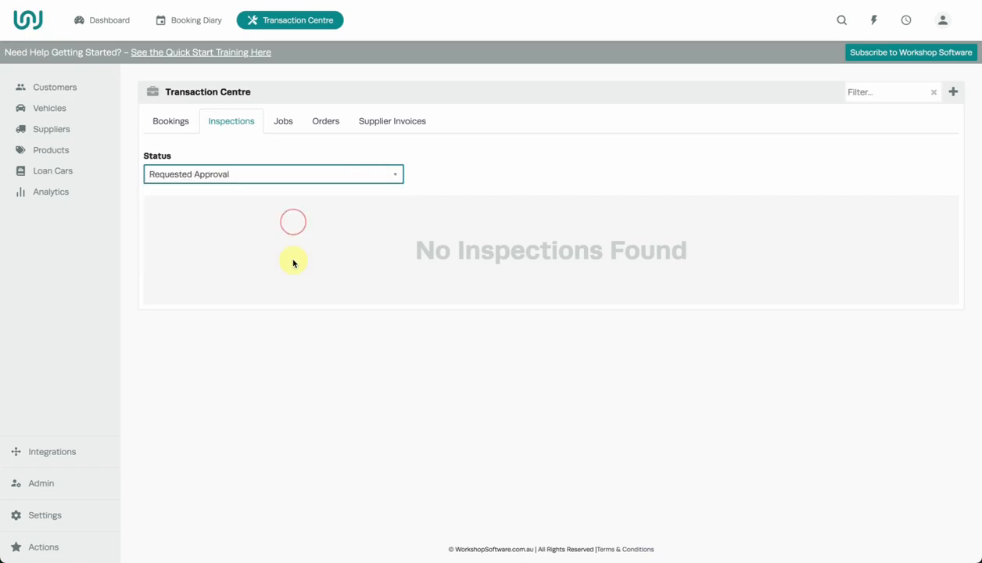
click(305, 175)
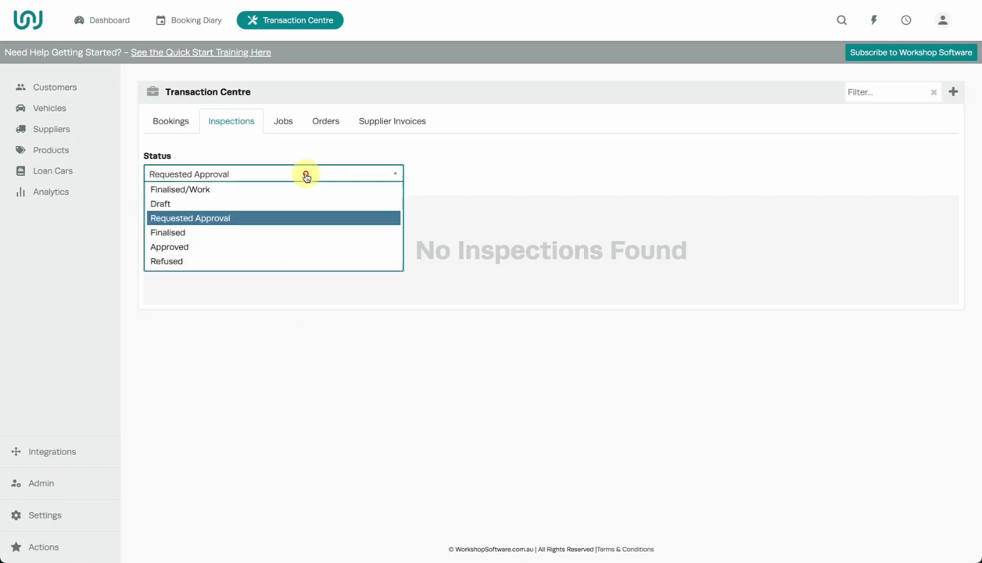
click(161, 248)
click(195, 172)
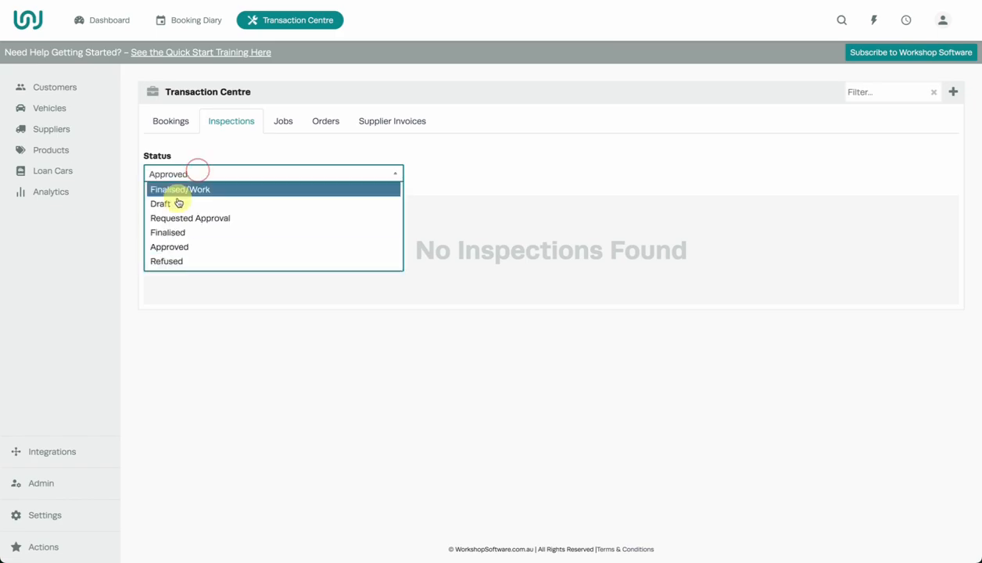
click(237, 320)
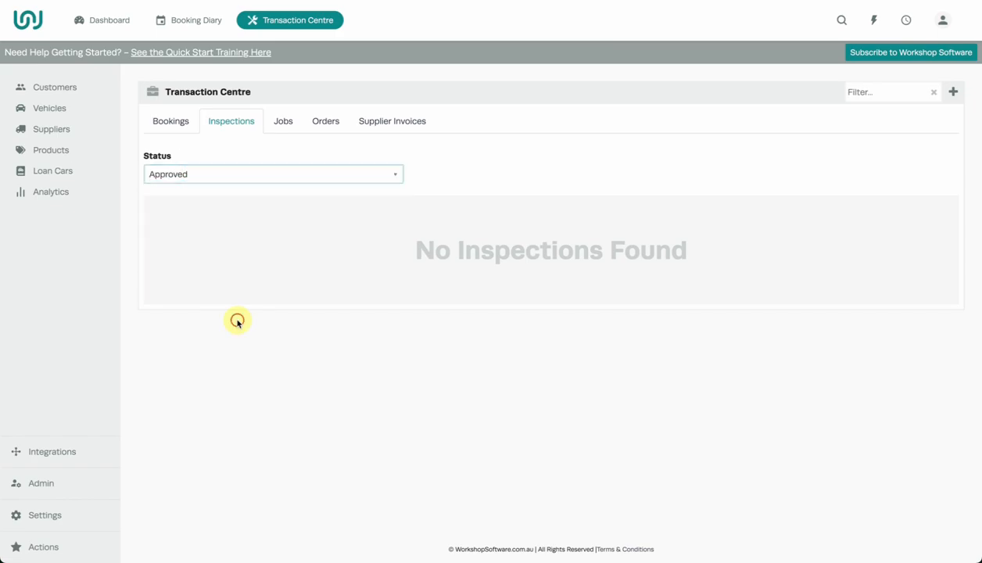